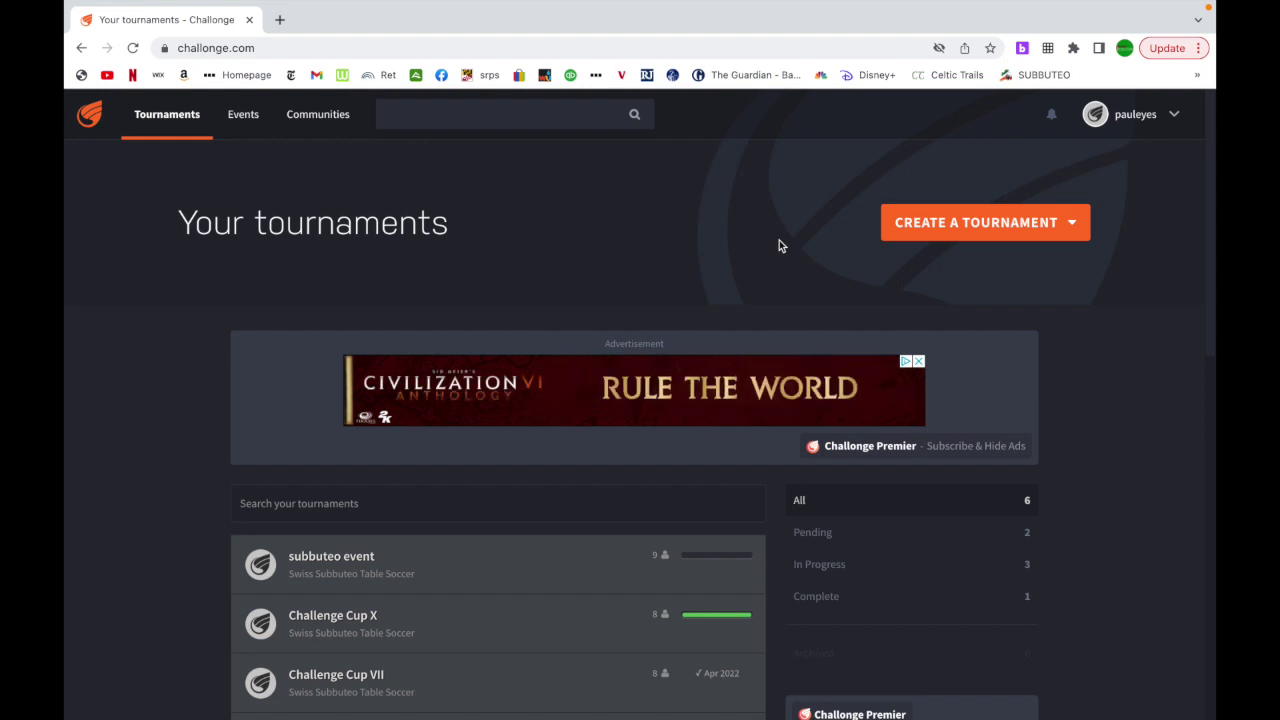
{"action": "mouse_move", "coordinate": [291, 5]}
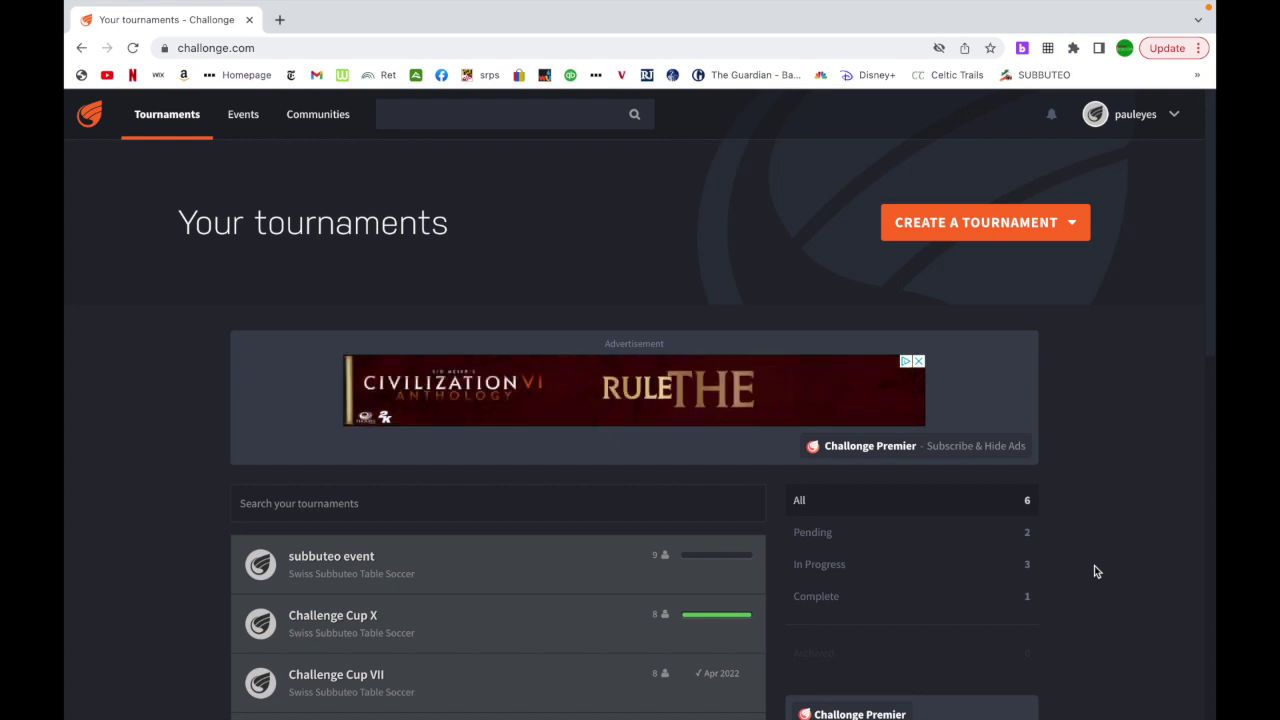
{"action": "scroll", "coordinate": [1094, 565], "scroll_direction": "down", "scroll_amount": 1}
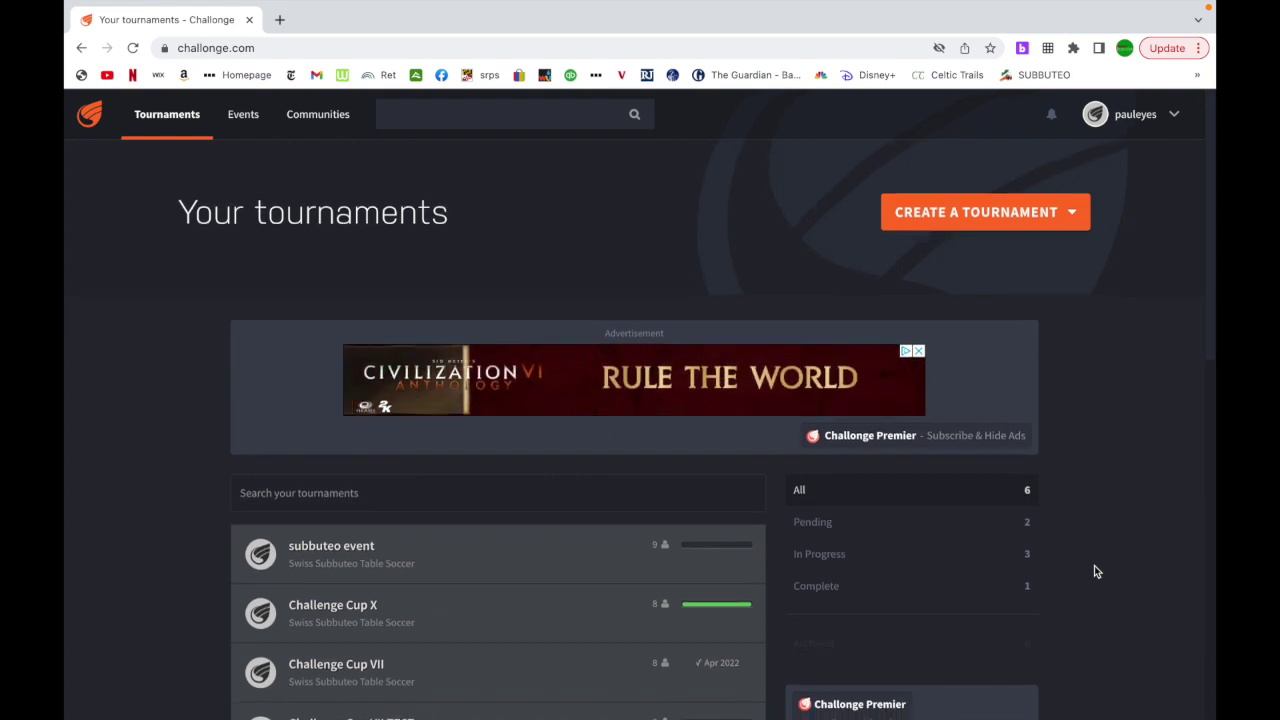
{"action": "scroll", "coordinate": [1094, 560], "scroll_direction": "up", "scroll_amount": 1}
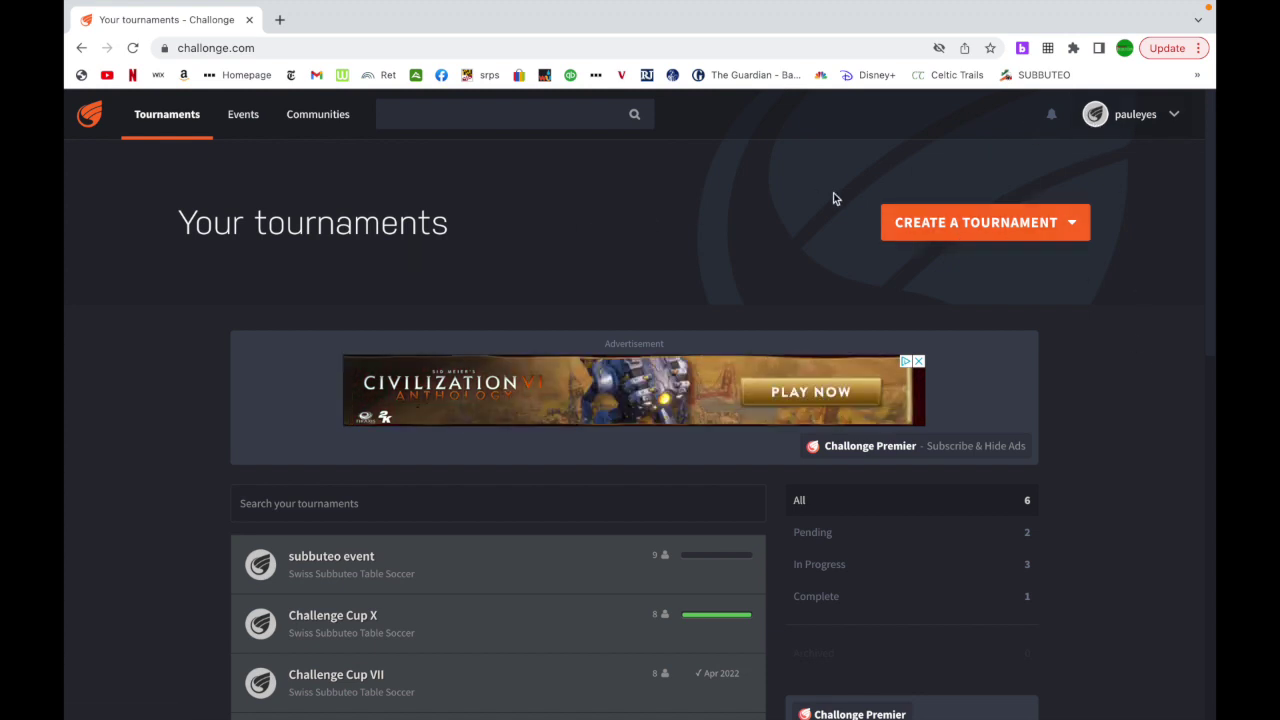
Start creating a new tournament and name it Subbuteo Event
{"action": "left_click", "coordinate": [962, 232]}
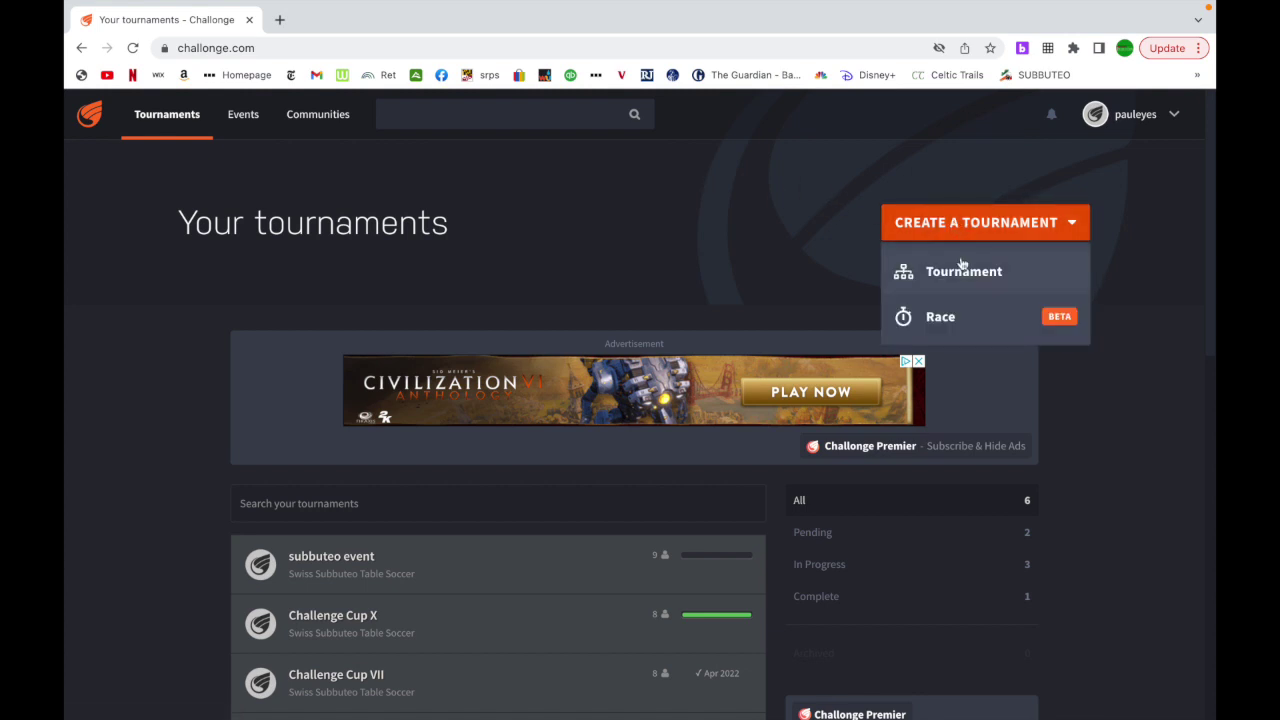
{"action": "left_click", "coordinate": [963, 272]}
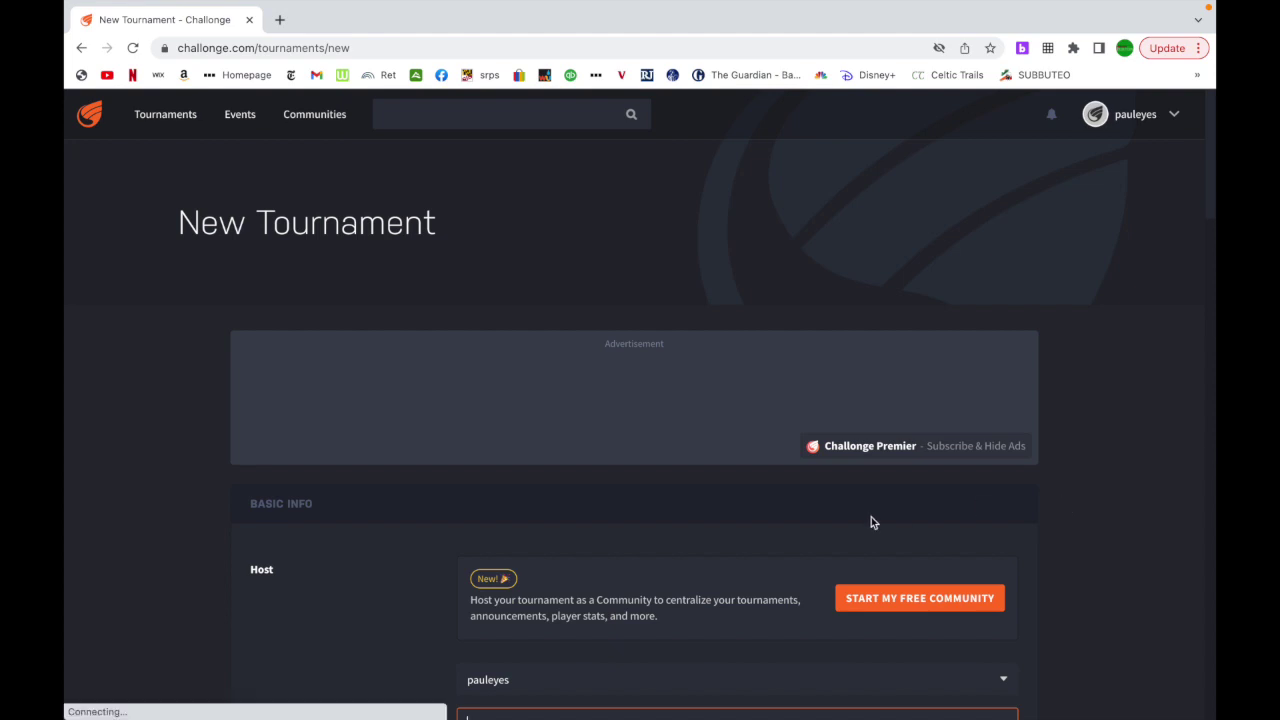
{"action": "scroll", "coordinate": [871, 517], "scroll_direction": "down", "scroll_amount": 3}
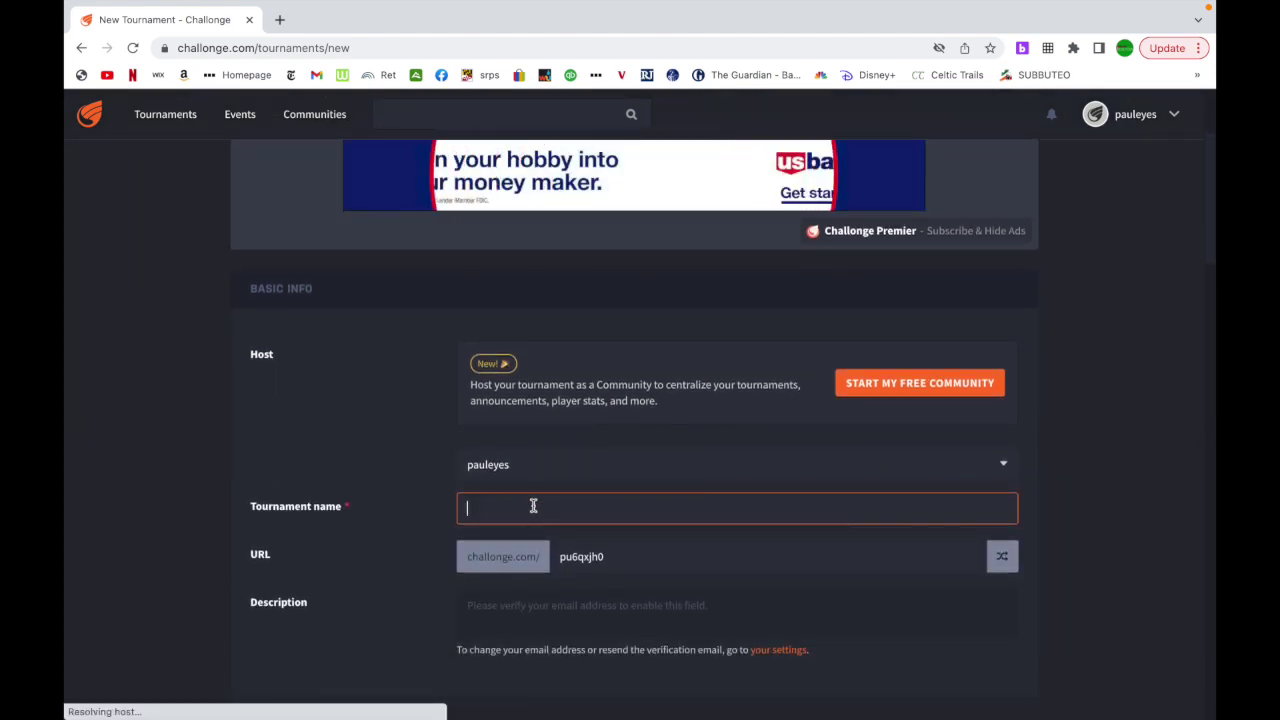
{"action": "type", "text": "S"}
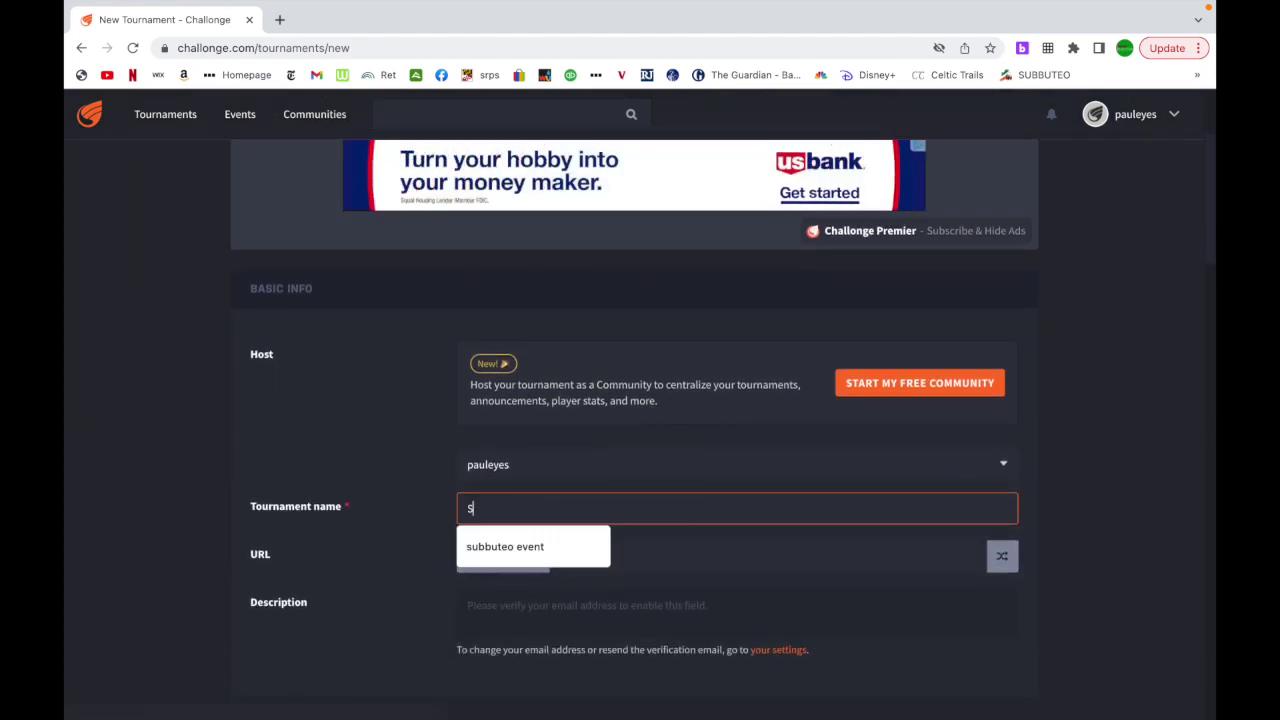
{"action": "type", "text": "ubbuteo"}
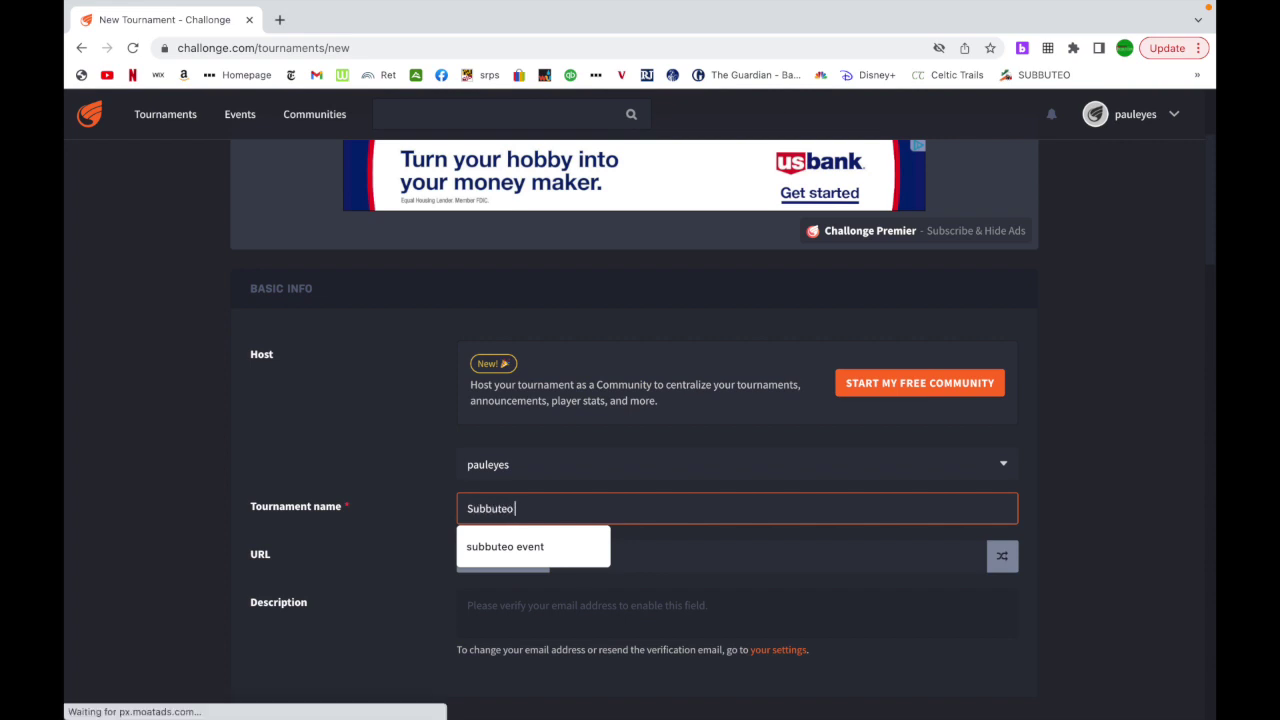
{"action": "type", "text": " Event"}
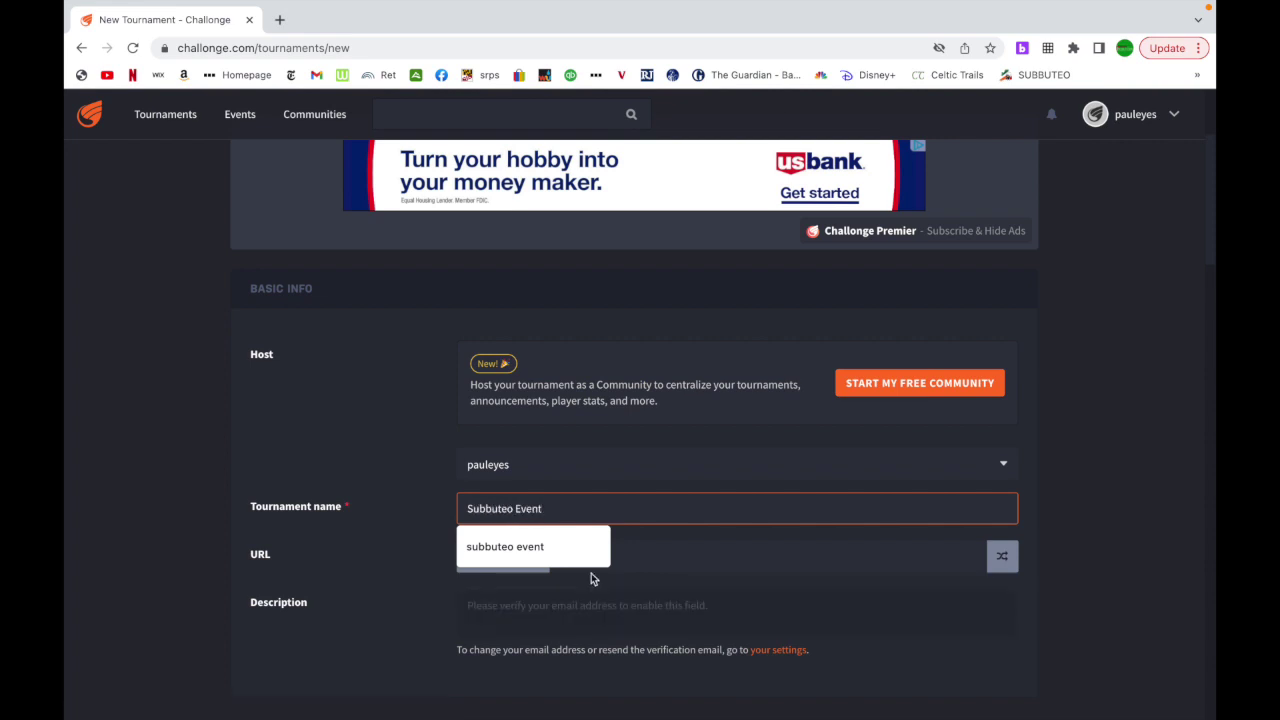
{"action": "left_click", "coordinate": [750, 577]}
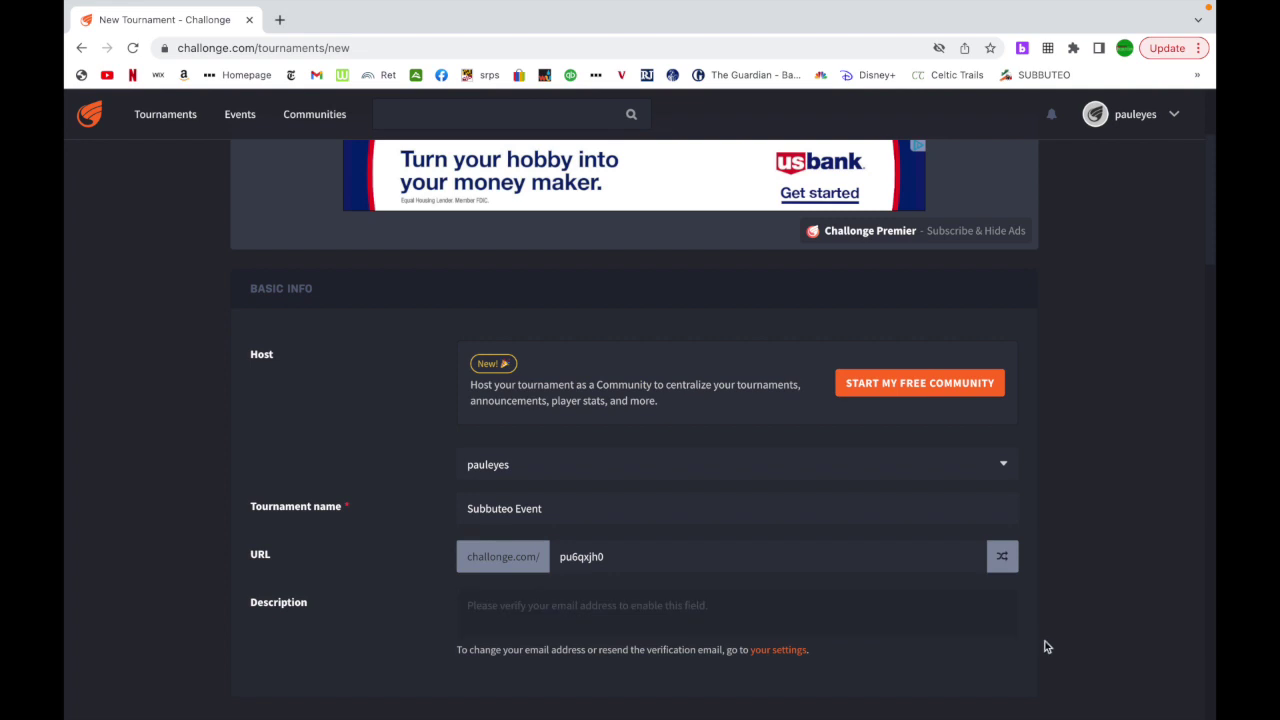
Enter subbuteo as the game being played in the tournament's game info
{"action": "scroll", "coordinate": [680, 609], "scroll_direction": "down", "scroll_amount": 2}
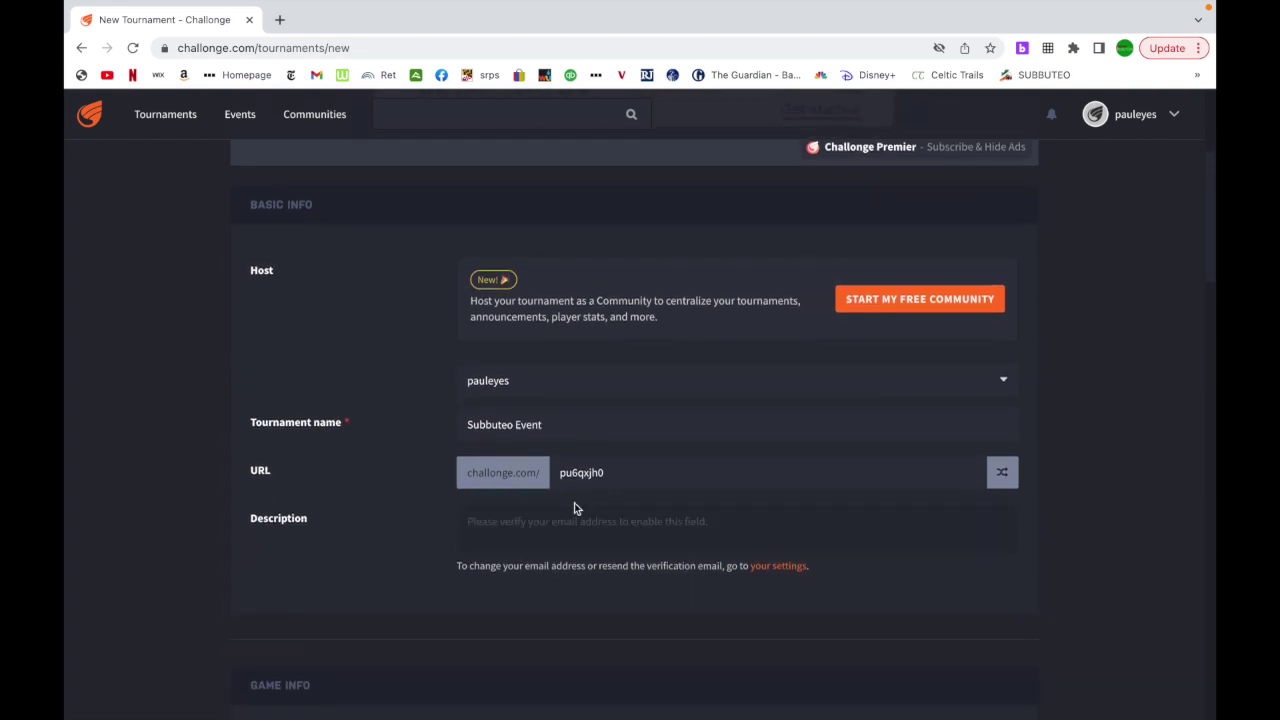
{"action": "scroll", "coordinate": [760, 580], "scroll_direction": "down", "scroll_amount": 4}
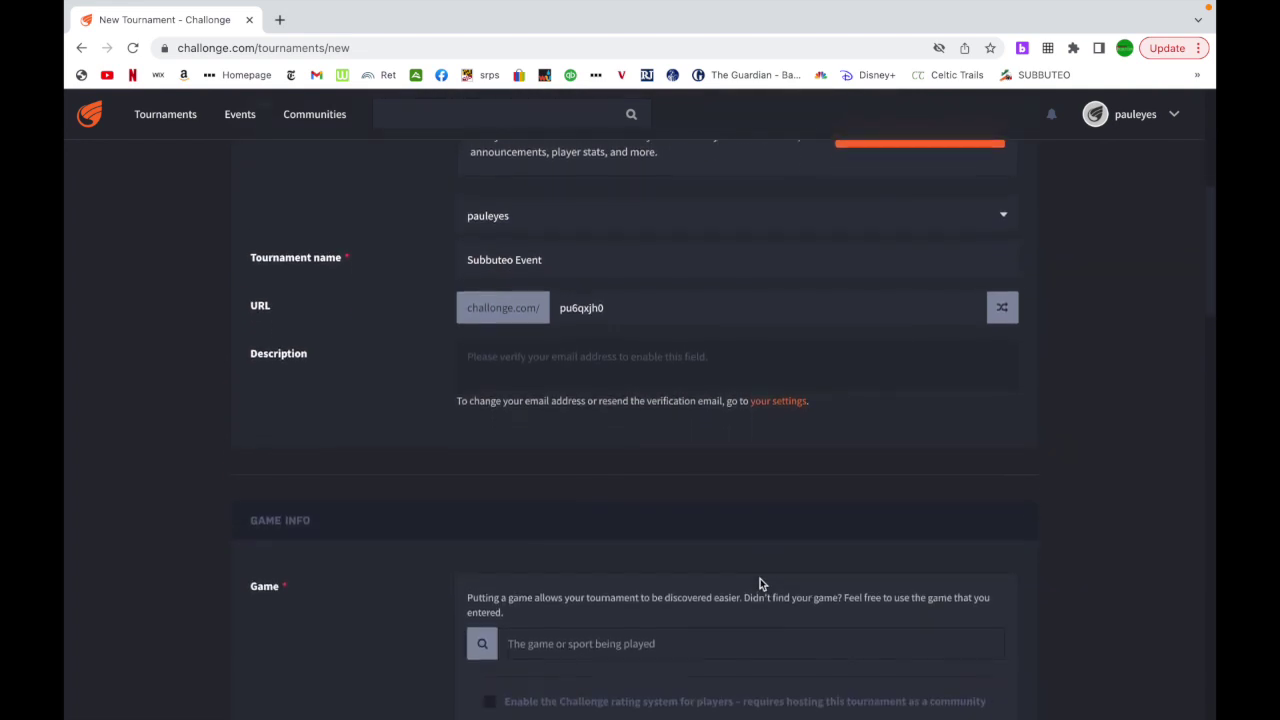
{"action": "scroll", "coordinate": [760, 580], "scroll_direction": "down", "scroll_amount": 2}
{"action": "left_click", "coordinate": [537, 509]}
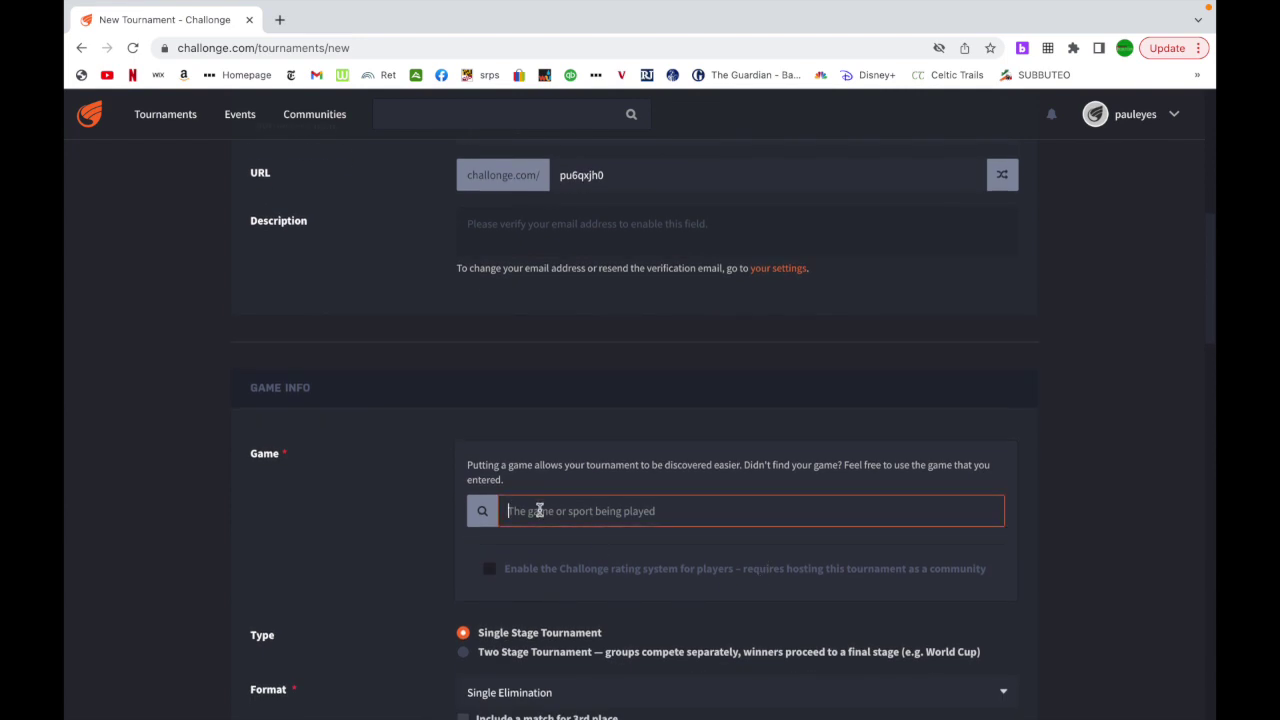
{"action": "type", "text": "subbuteo"}
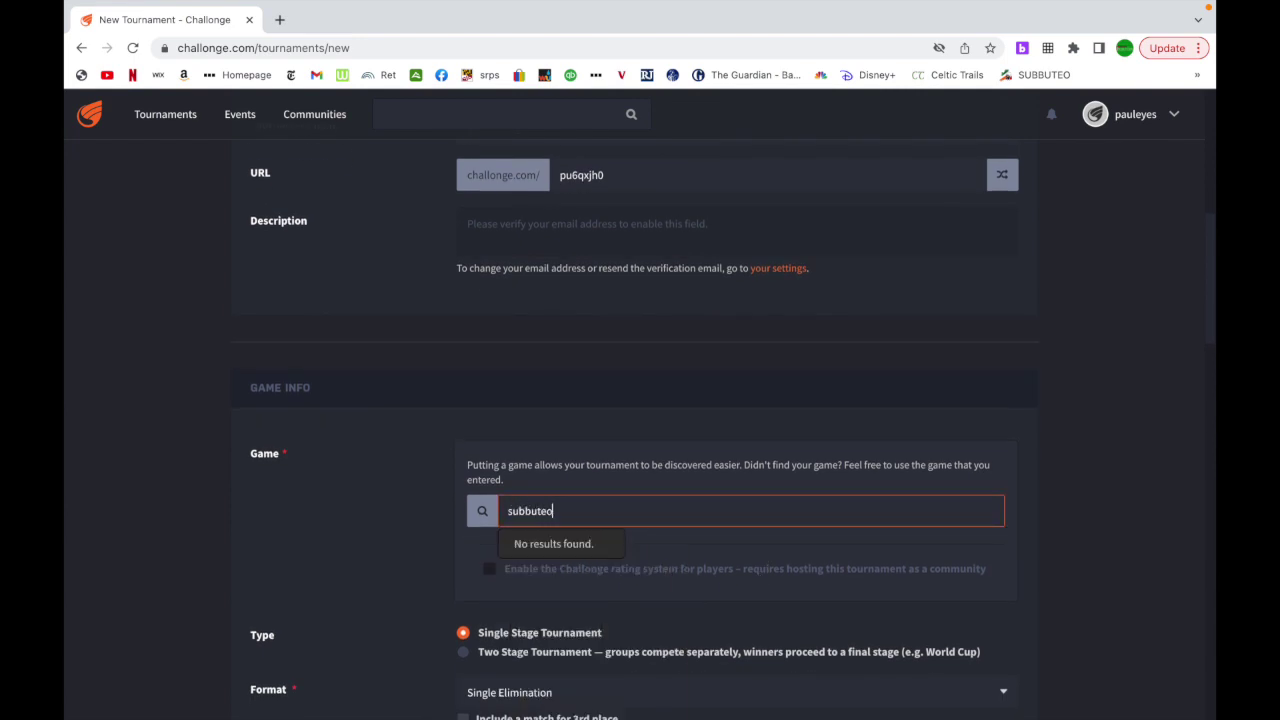
{"action": "left_click", "coordinate": [1062, 556]}
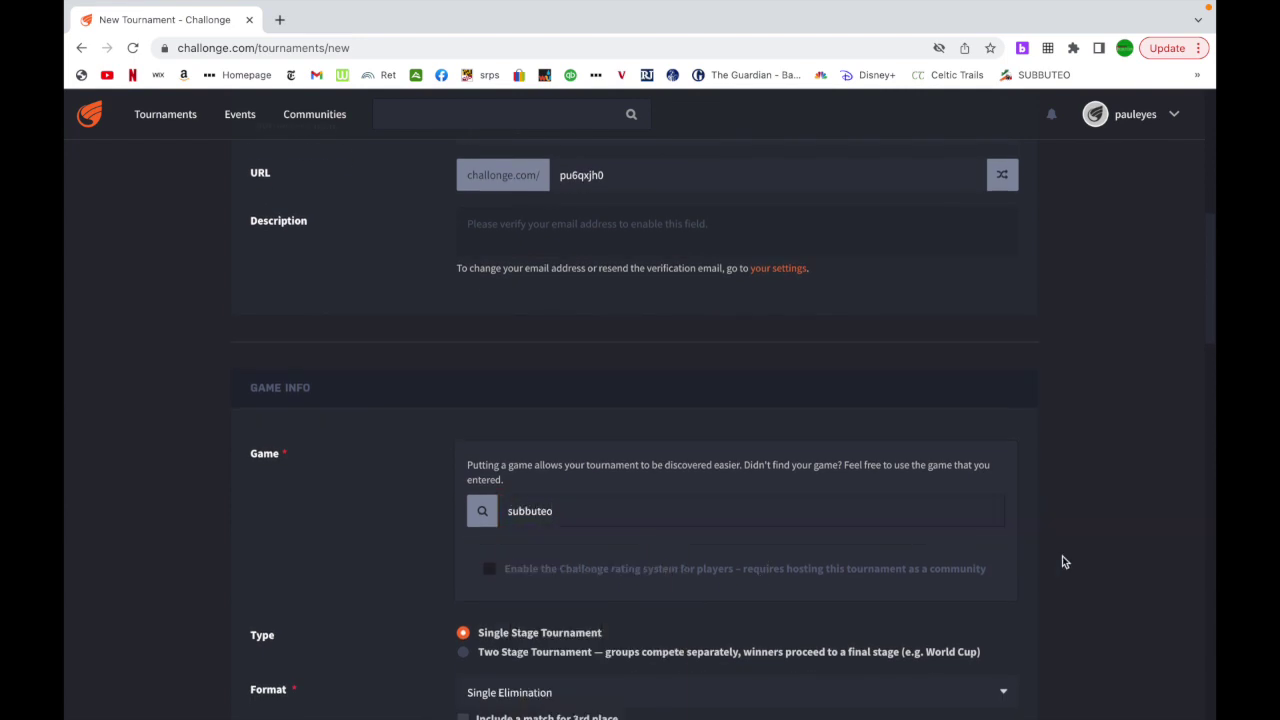
Set the format of the single stage tournament to Swiss
{"action": "scroll", "coordinate": [1062, 556], "scroll_direction": "down", "scroll_amount": 3}
{"action": "scroll", "coordinate": [1064, 562], "scroll_direction": "down", "scroll_amount": 2}
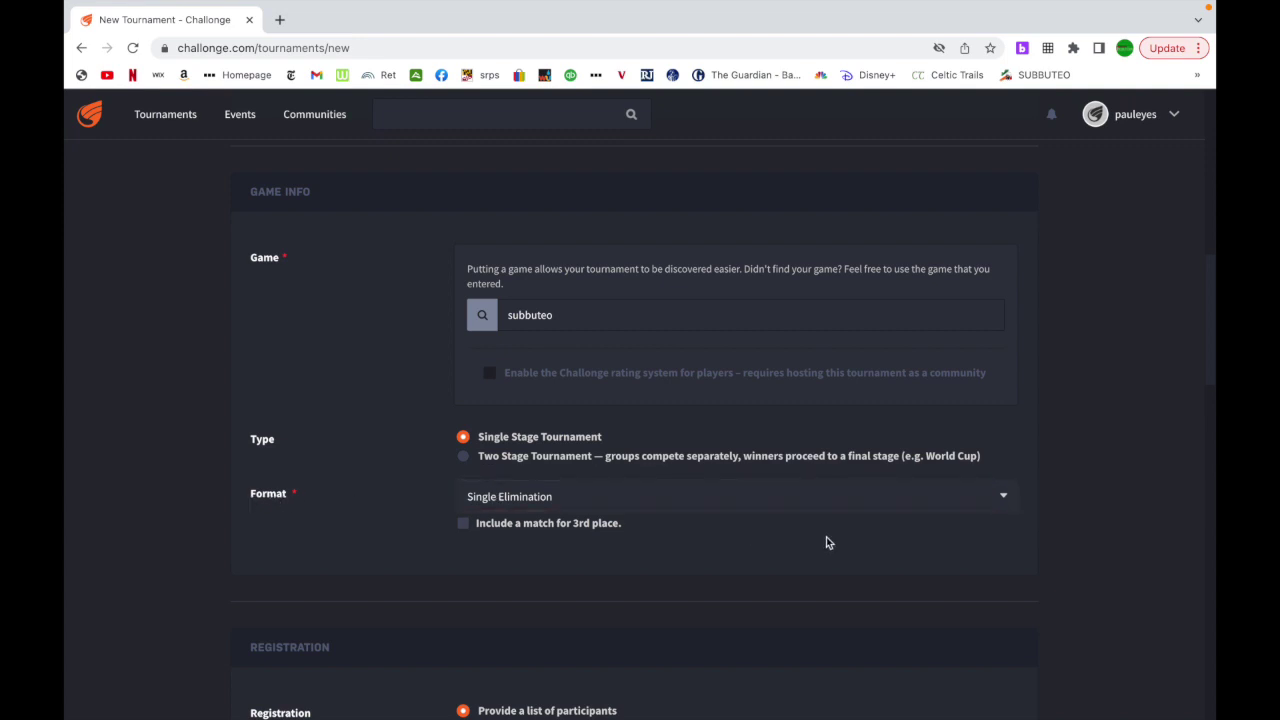
{"action": "left_click", "coordinate": [998, 500]}
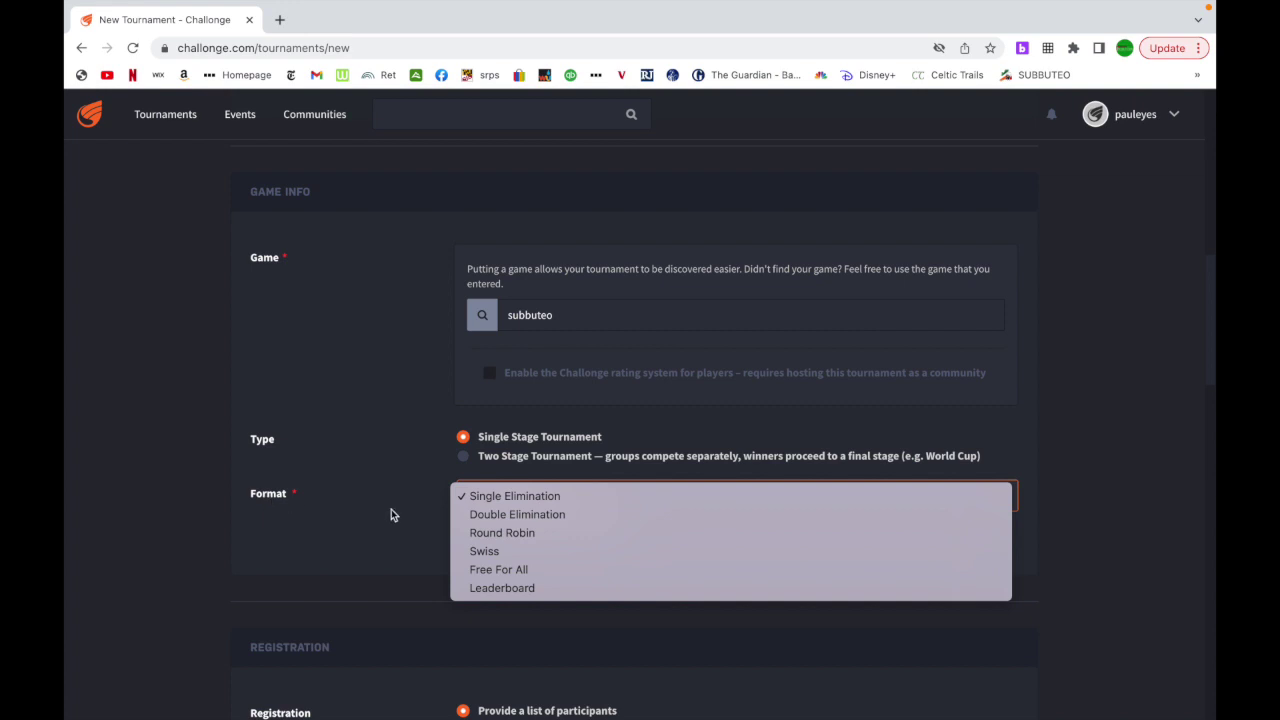
{"action": "left_click", "coordinate": [484, 551]}
Set the Swiss scoring to 3 points per match win and 1 point per match tie
{"action": "scroll", "coordinate": [841, 602], "scroll_direction": "down", "scroll_amount": 2}
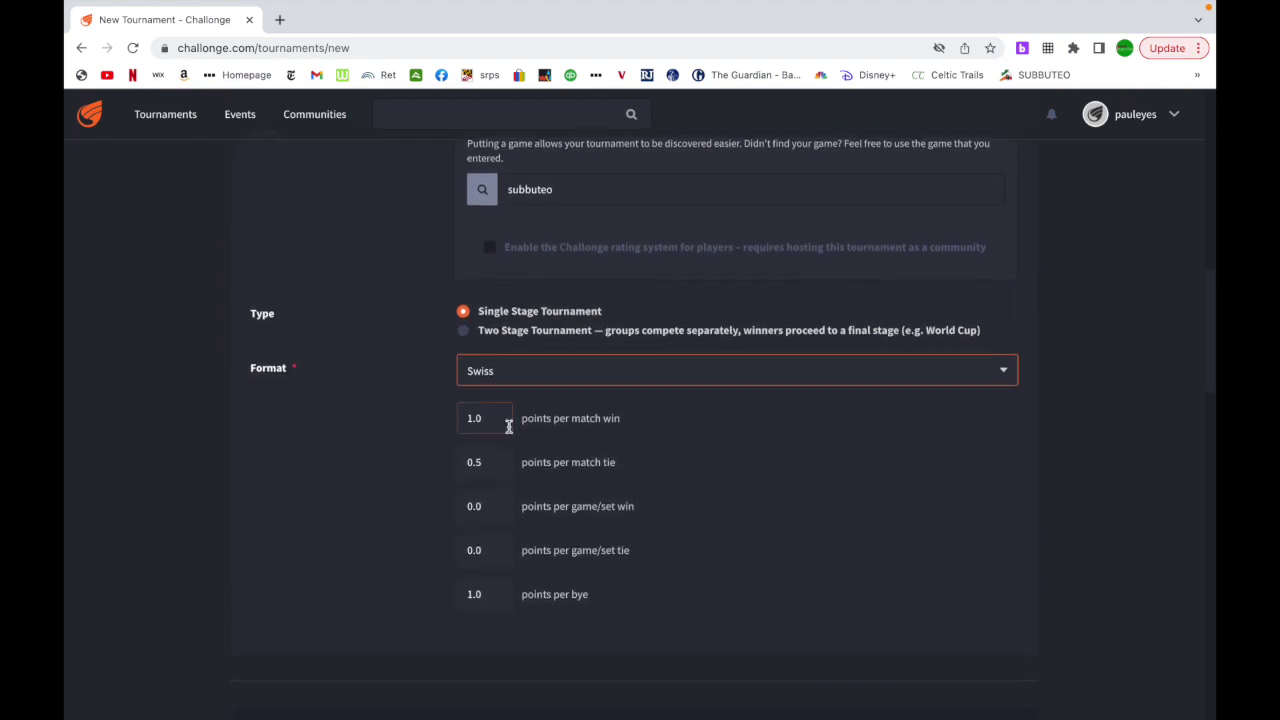
{"action": "left_click_drag", "start_coordinate": [483, 423], "coordinate": [449, 424]}
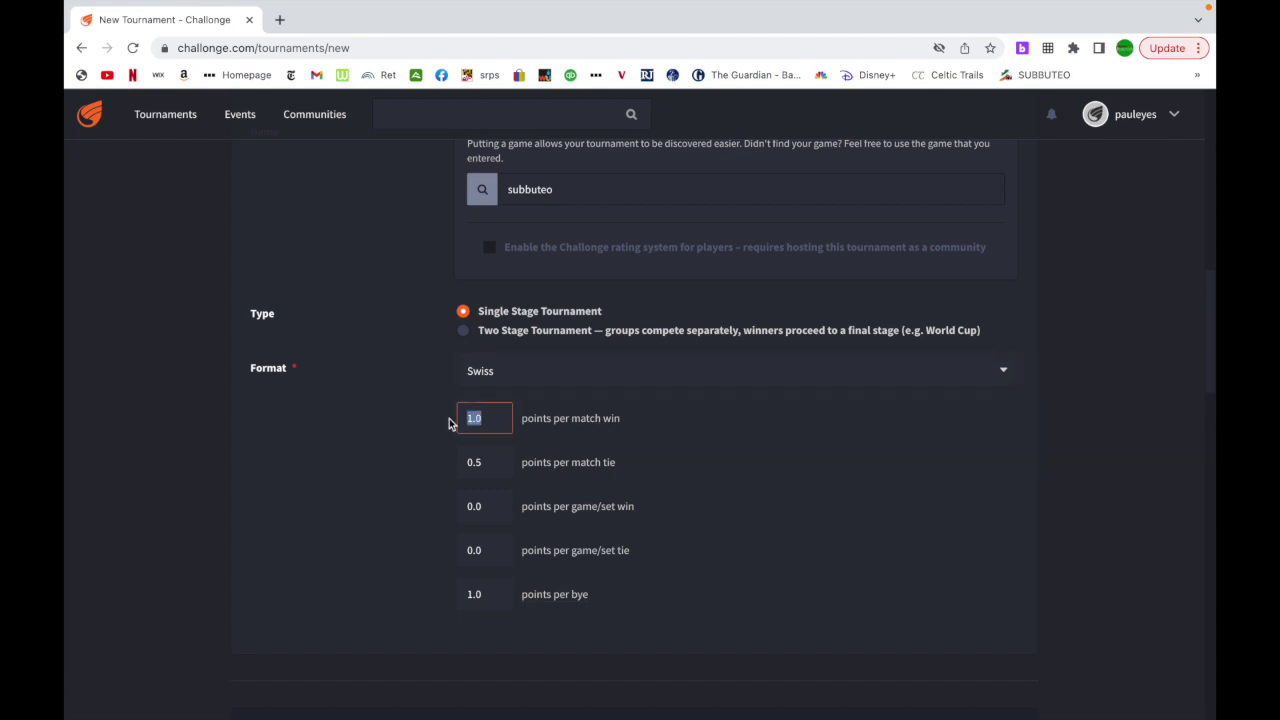
{"action": "type", "text": "3"}
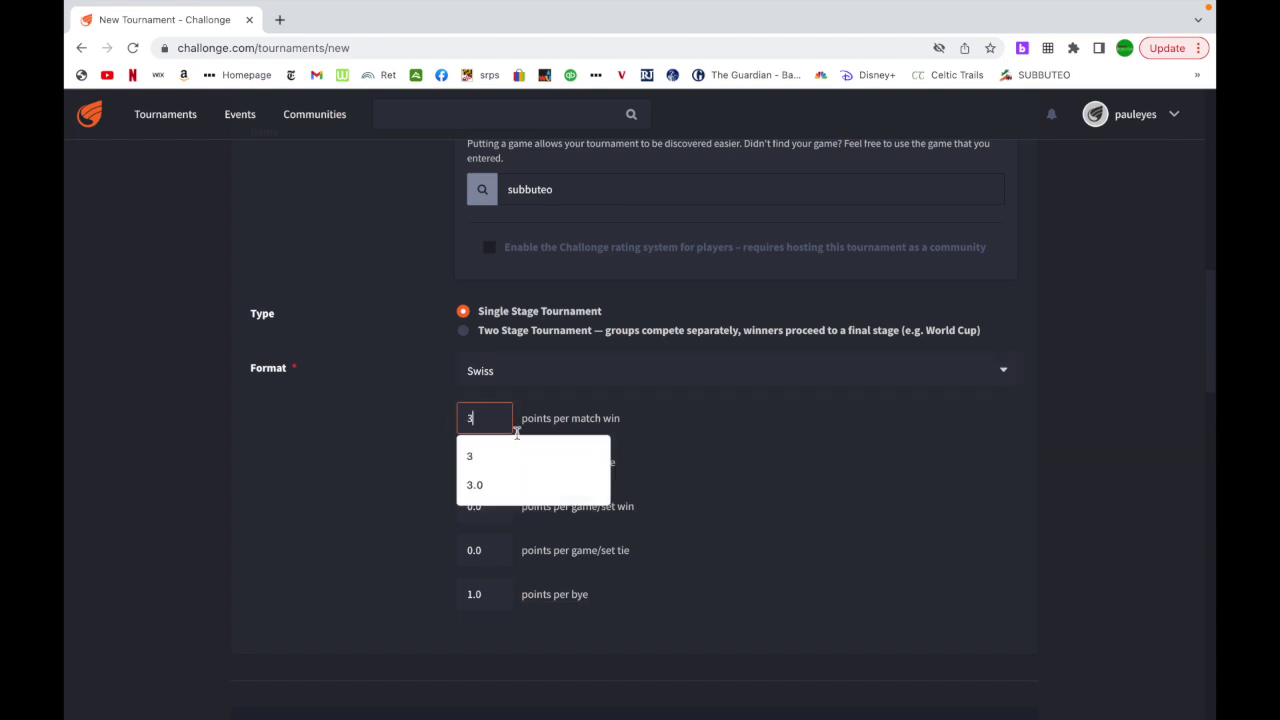
{"action": "left_click", "coordinate": [740, 486]}
{"action": "left_click", "coordinate": [491, 460]}
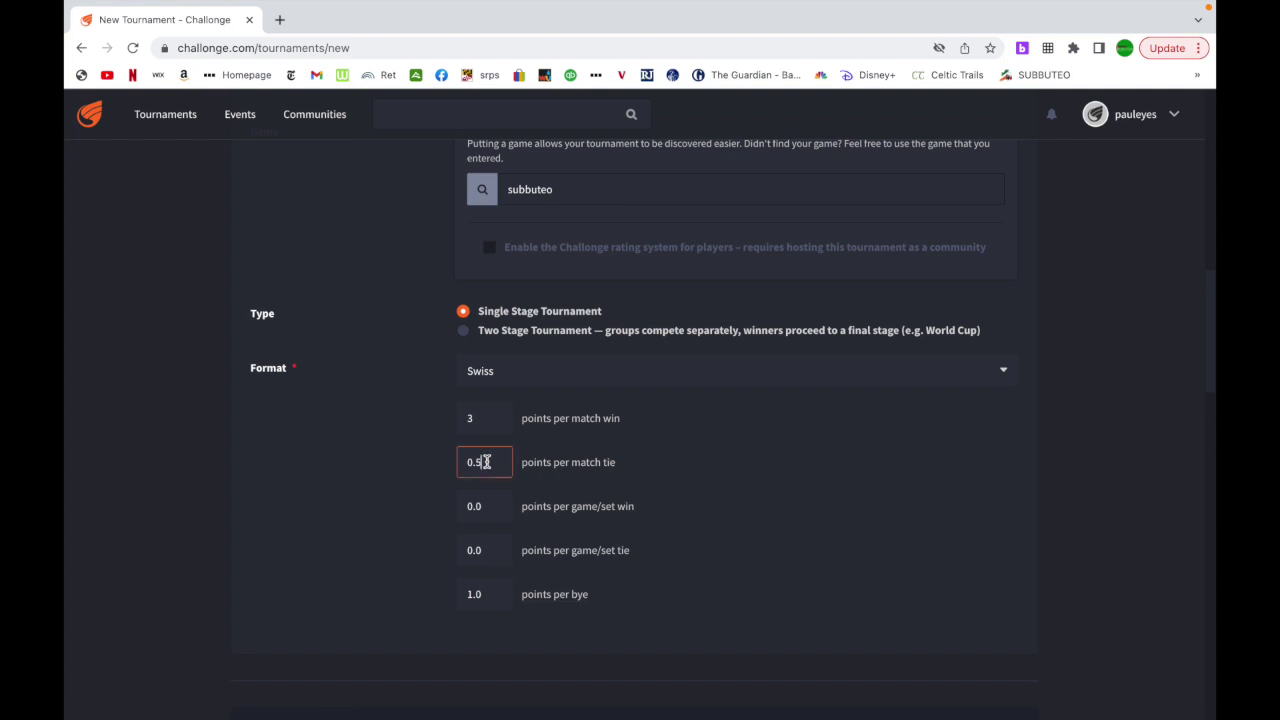
{"action": "left_click_drag", "start_coordinate": [491, 460], "coordinate": [430, 461]}
{"action": "type", "text": "1"}
{"action": "left_click", "coordinate": [797, 521]}
Set the points per bye to 0
{"action": "left_click_drag", "start_coordinate": [496, 595], "coordinate": [460, 592]}
{"action": "type", "text": "0"}
{"action": "left_click", "coordinate": [896, 596]}
Set the tournament's start time to 2022/04/28 8:30 AM in the registration section
{"action": "scroll", "coordinate": [896, 596], "scroll_direction": "down", "scroll_amount": 5}
{"action": "scroll", "coordinate": [896, 600], "scroll_direction": "down", "scroll_amount": 2}
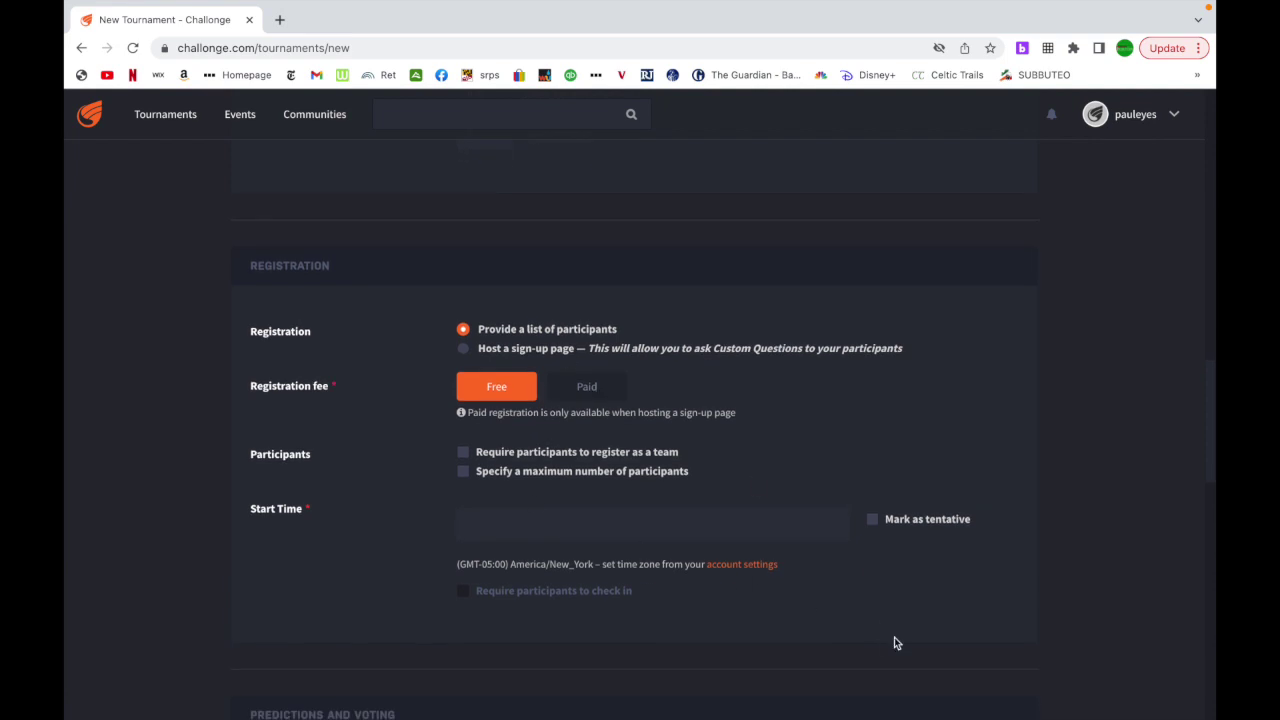
{"action": "left_click", "coordinate": [517, 530]}
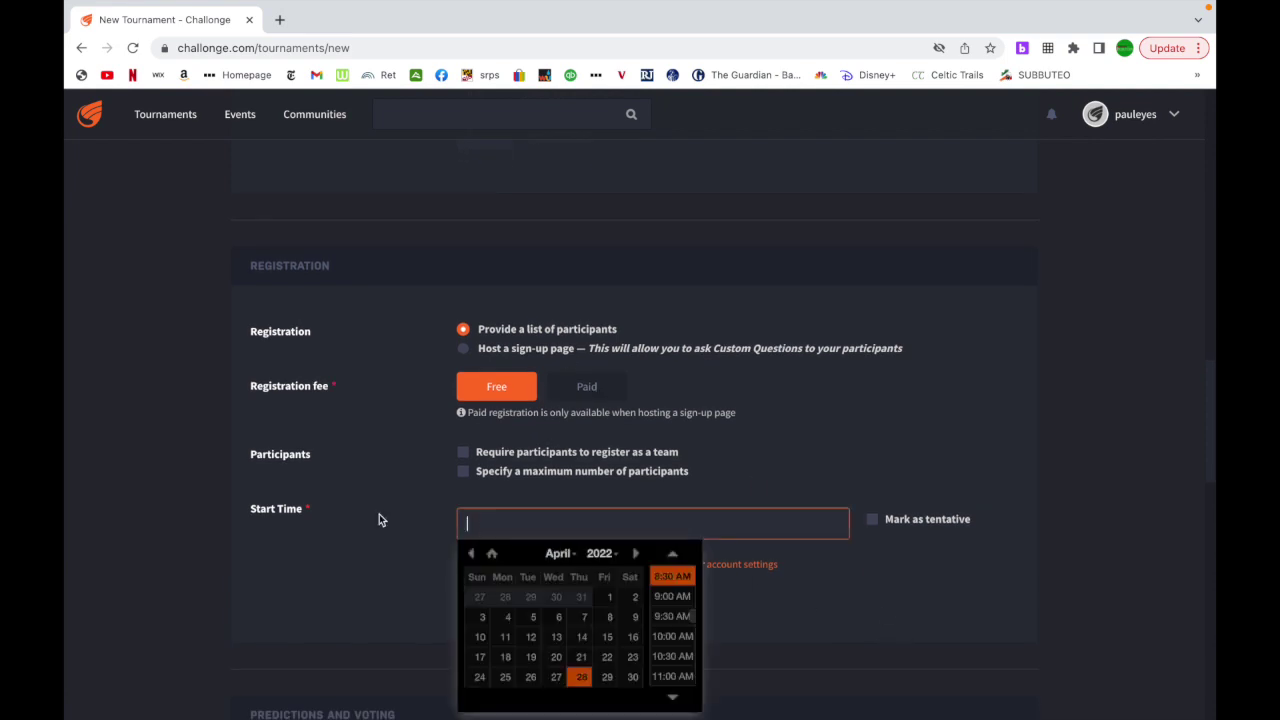
{"action": "left_click", "coordinate": [674, 578]}
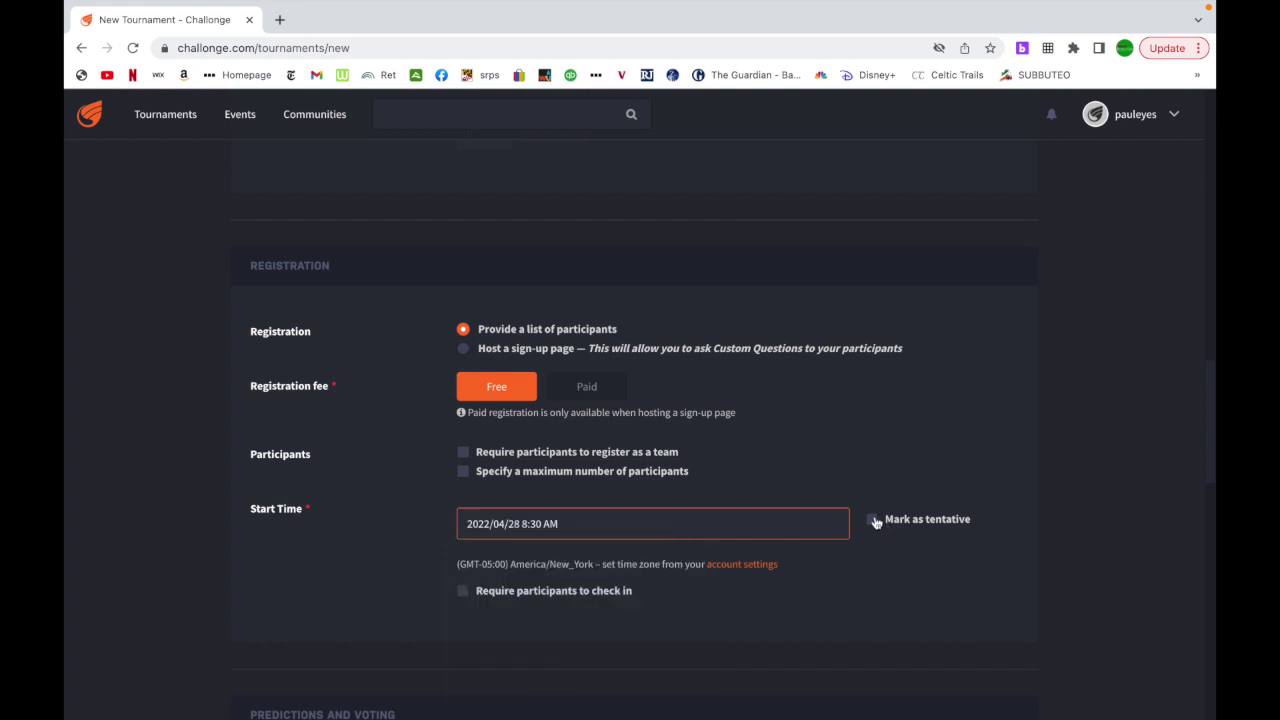
Save the new tournament, leaving voting, experimental features and advanced options at their defaults
{"action": "scroll", "coordinate": [909, 637], "scroll_direction": "down", "scroll_amount": 2}
{"action": "scroll", "coordinate": [909, 642], "scroll_direction": "down", "scroll_amount": 3}
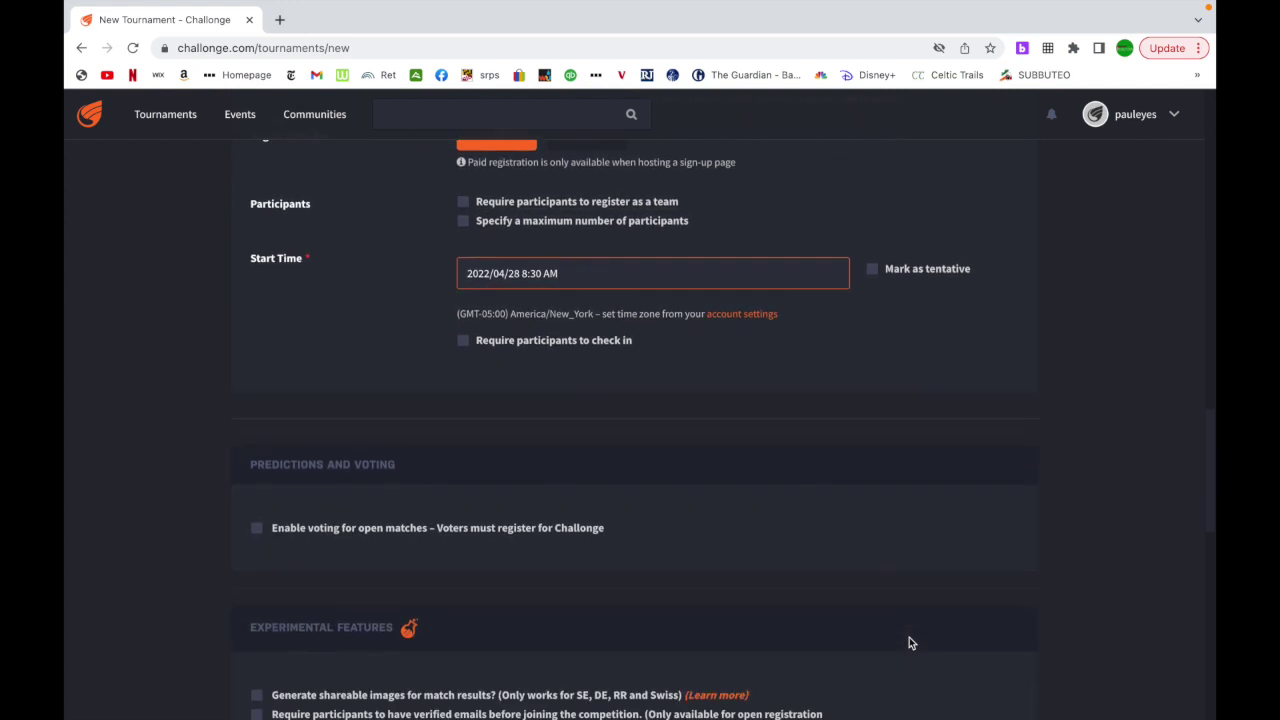
{"action": "scroll", "coordinate": [909, 643], "scroll_direction": "down", "scroll_amount": 2}
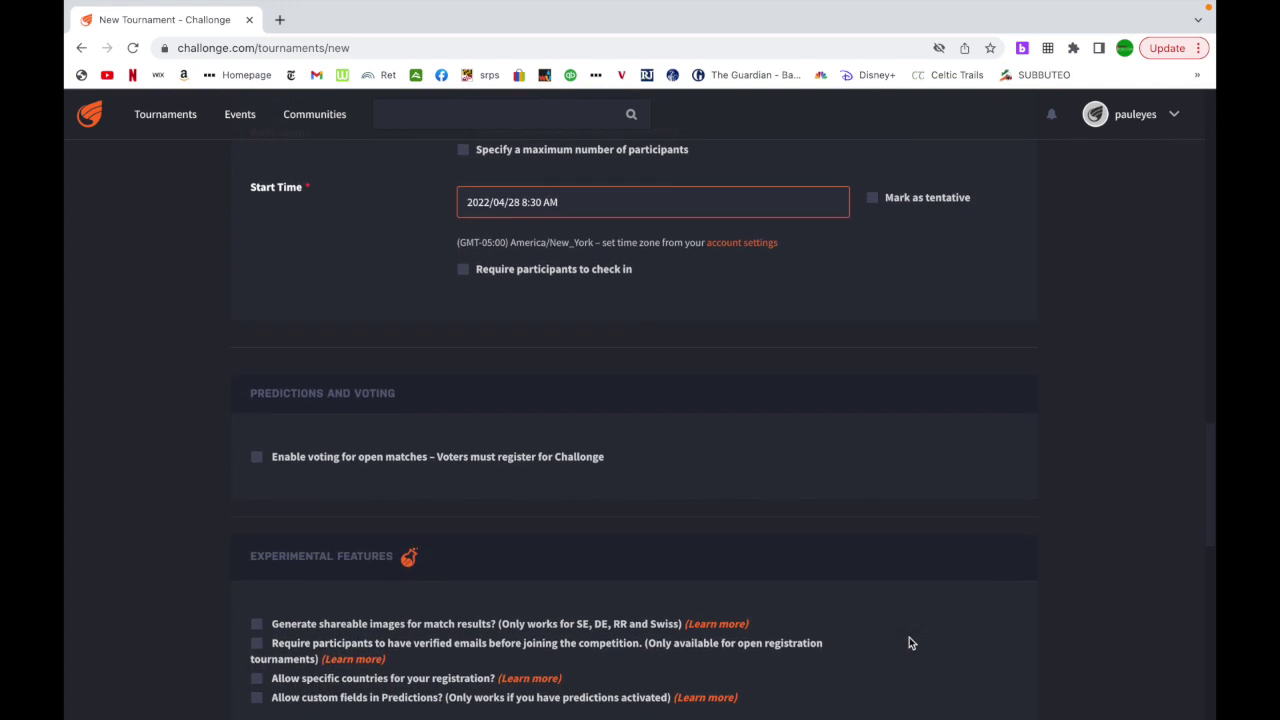
{"action": "scroll", "coordinate": [746, 579], "scroll_direction": "down", "scroll_amount": 4}
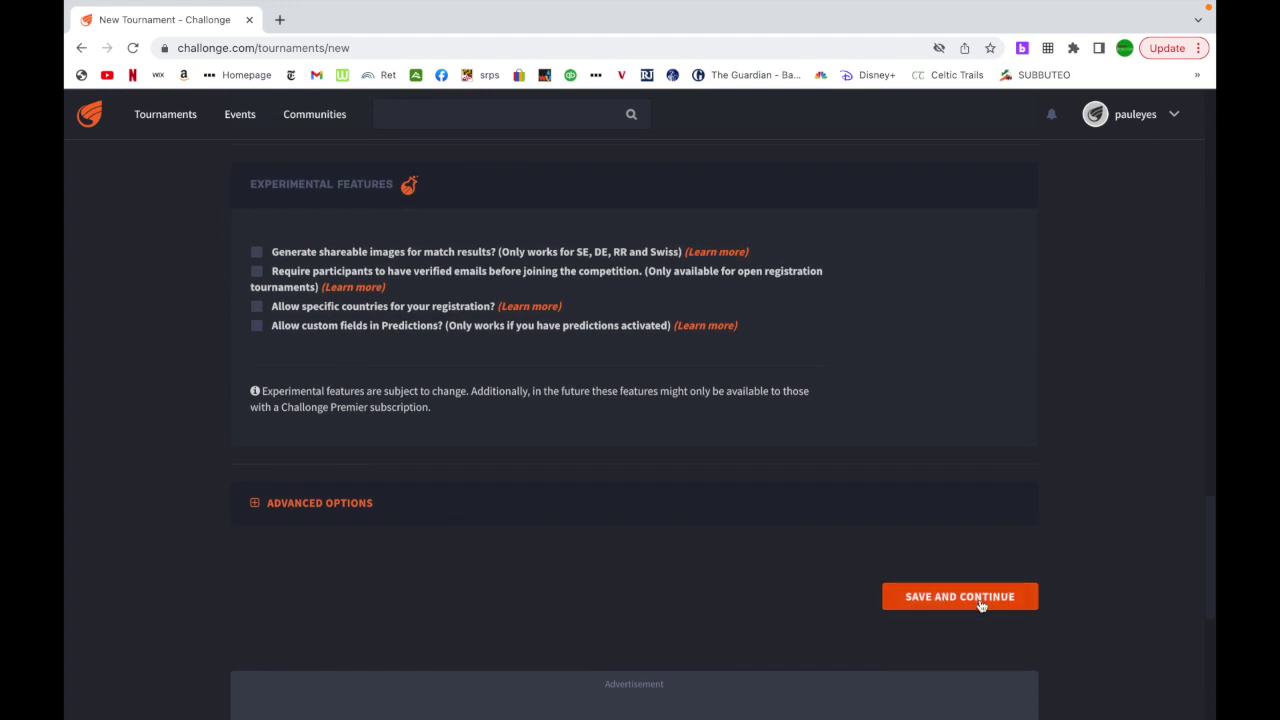
{"action": "left_click", "coordinate": [982, 606]}
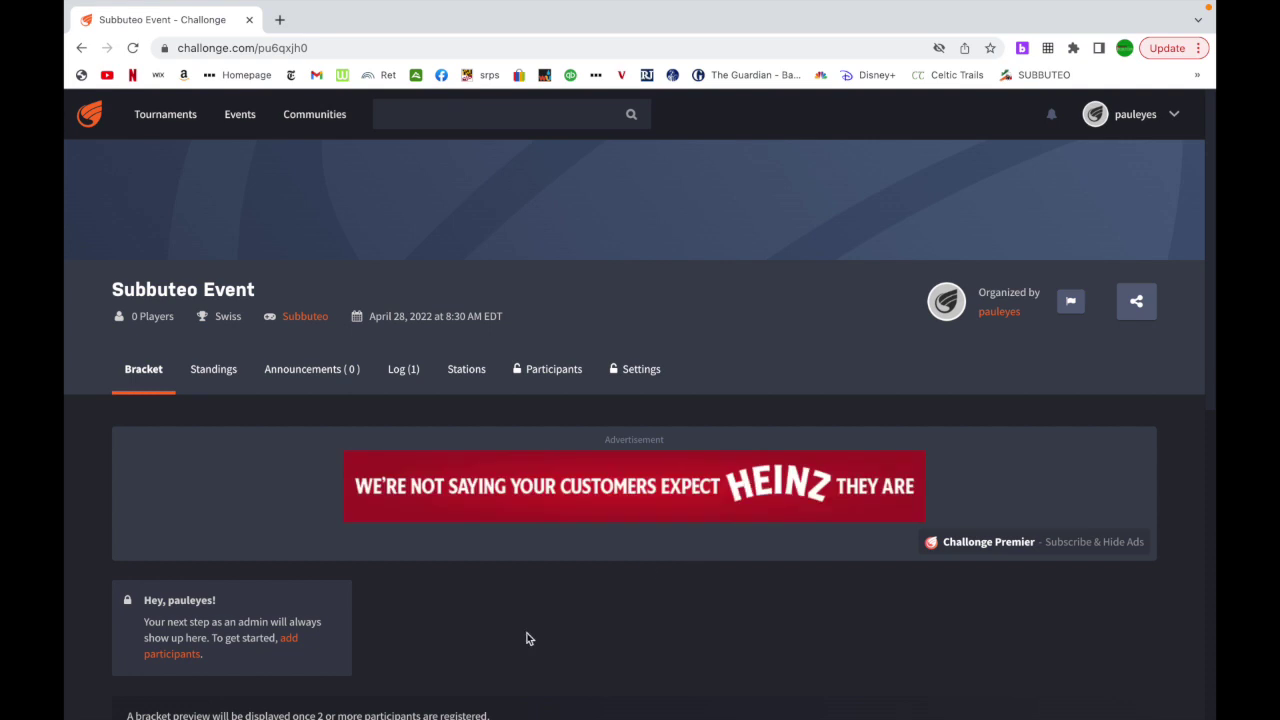
Open participant registration for the tournament and add the first four participants by their display names
{"action": "scroll", "coordinate": [531, 637], "scroll_direction": "down", "scroll_amount": 3}
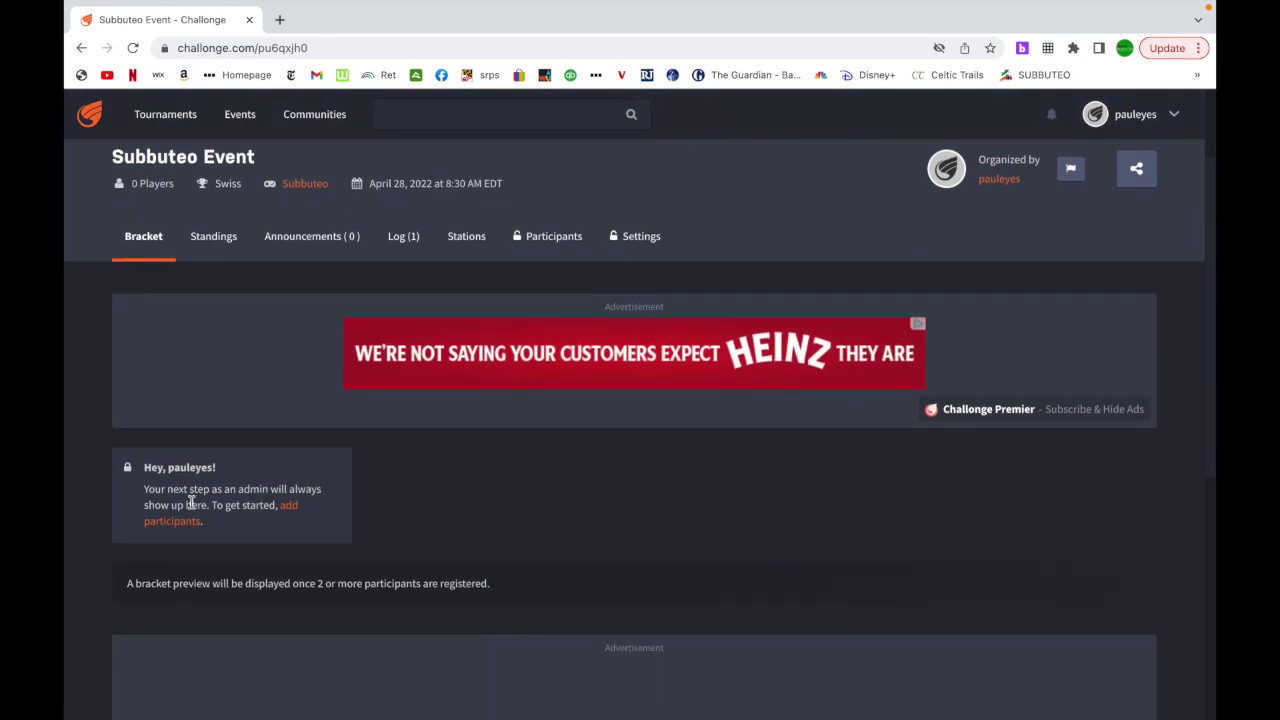
{"action": "left_click", "coordinate": [291, 506]}
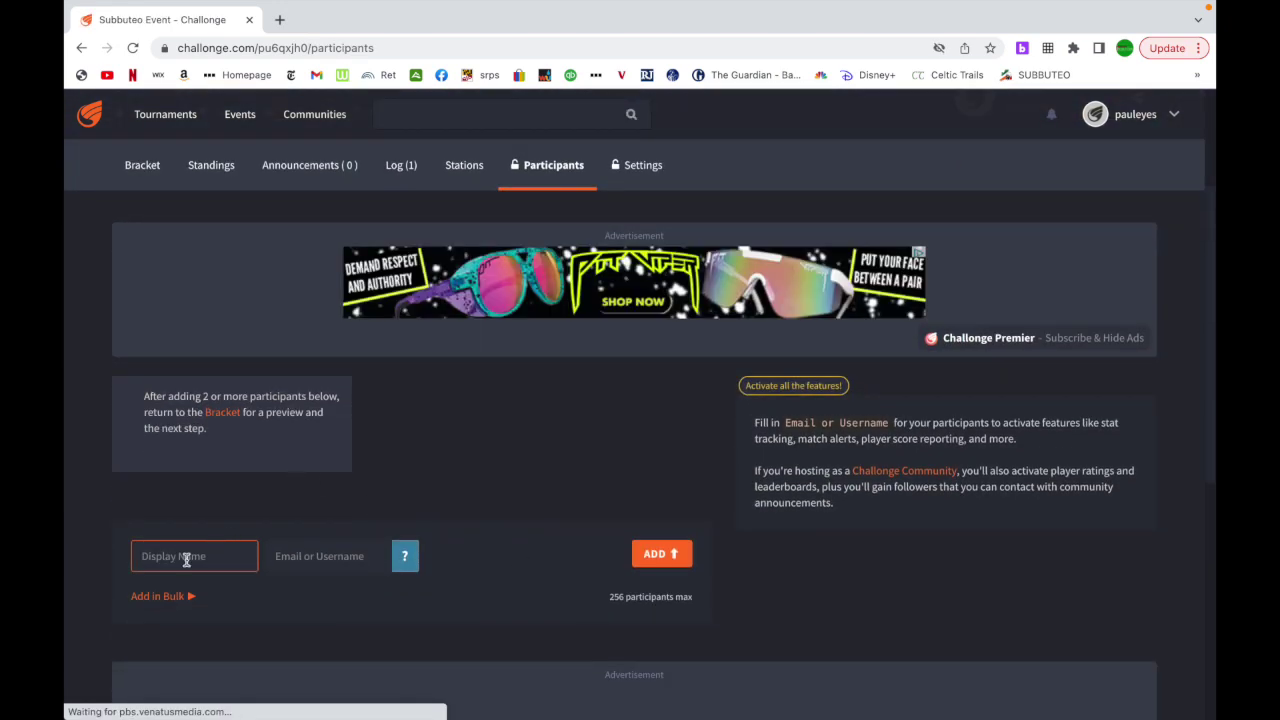
{"action": "type", "text": "za"}
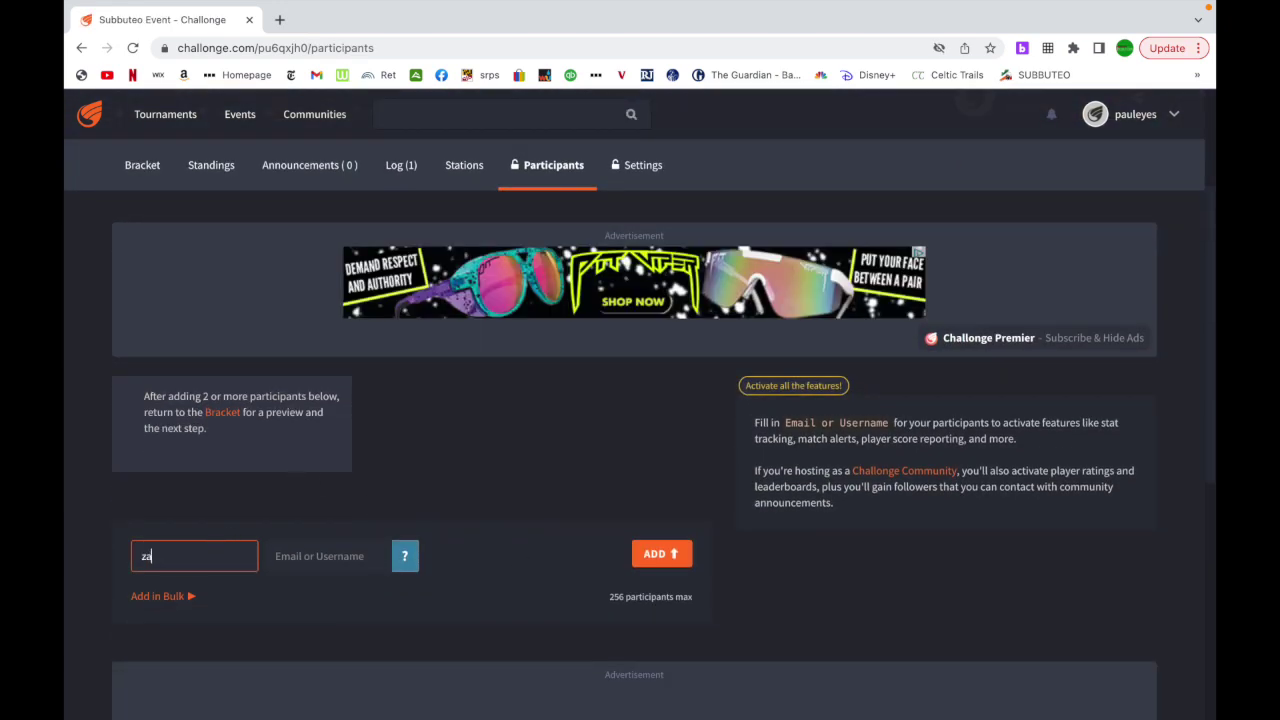
{"action": "type", "text": "ch"}
{"action": "key", "text": "Return"}
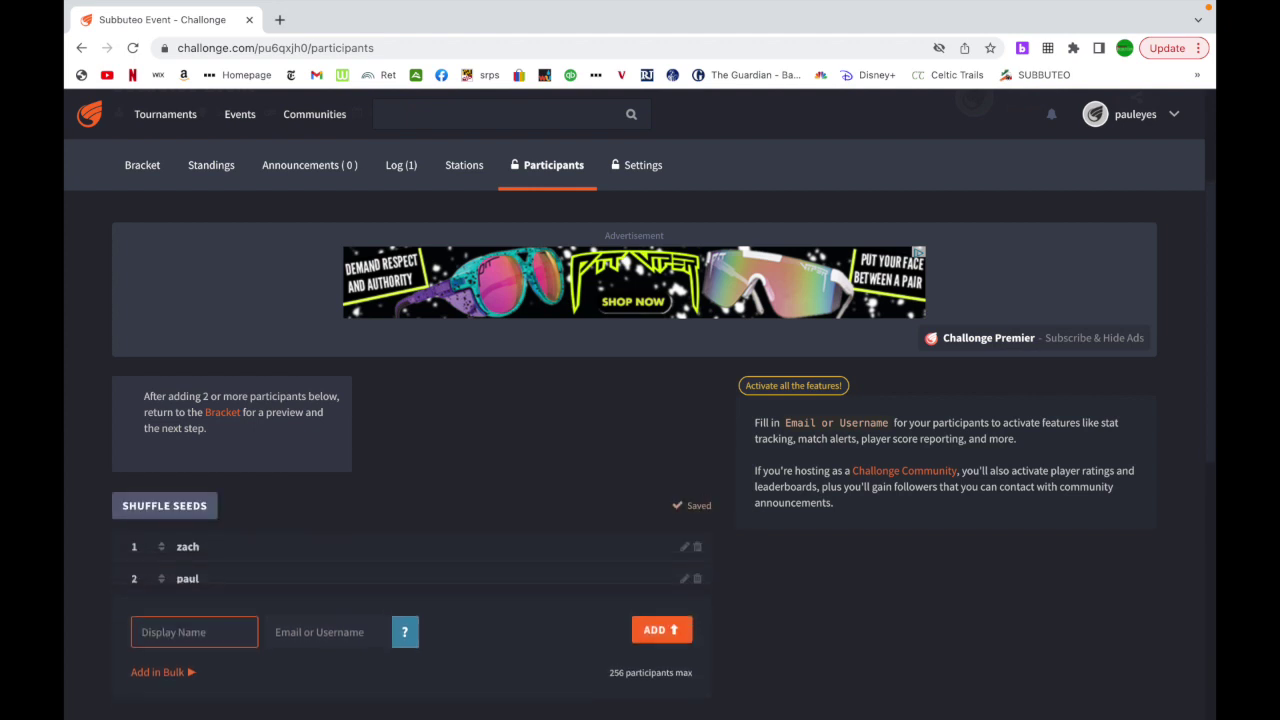
{"action": "type", "text": "dave"}
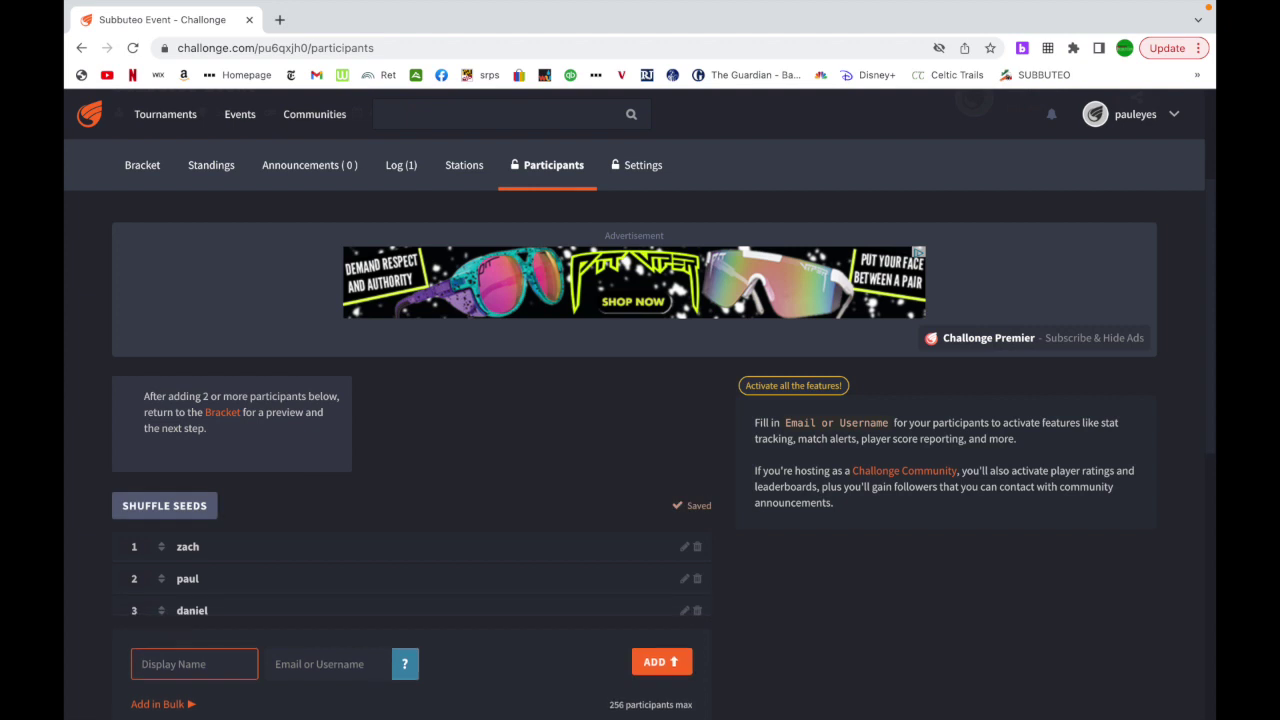
{"action": "type", "text": "sam"}
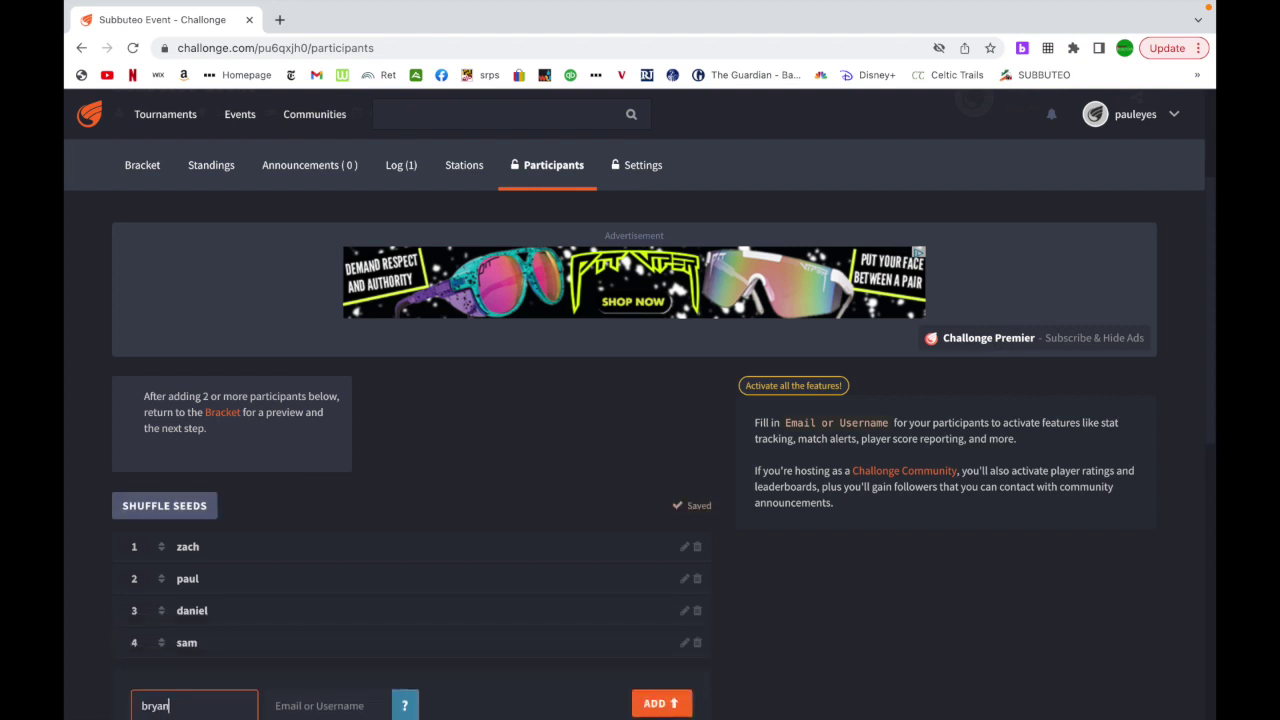
Add five more participants by display name to bring the participant list to nine
{"action": "key", "text": "Return"}
{"action": "type", "text": "andre"}
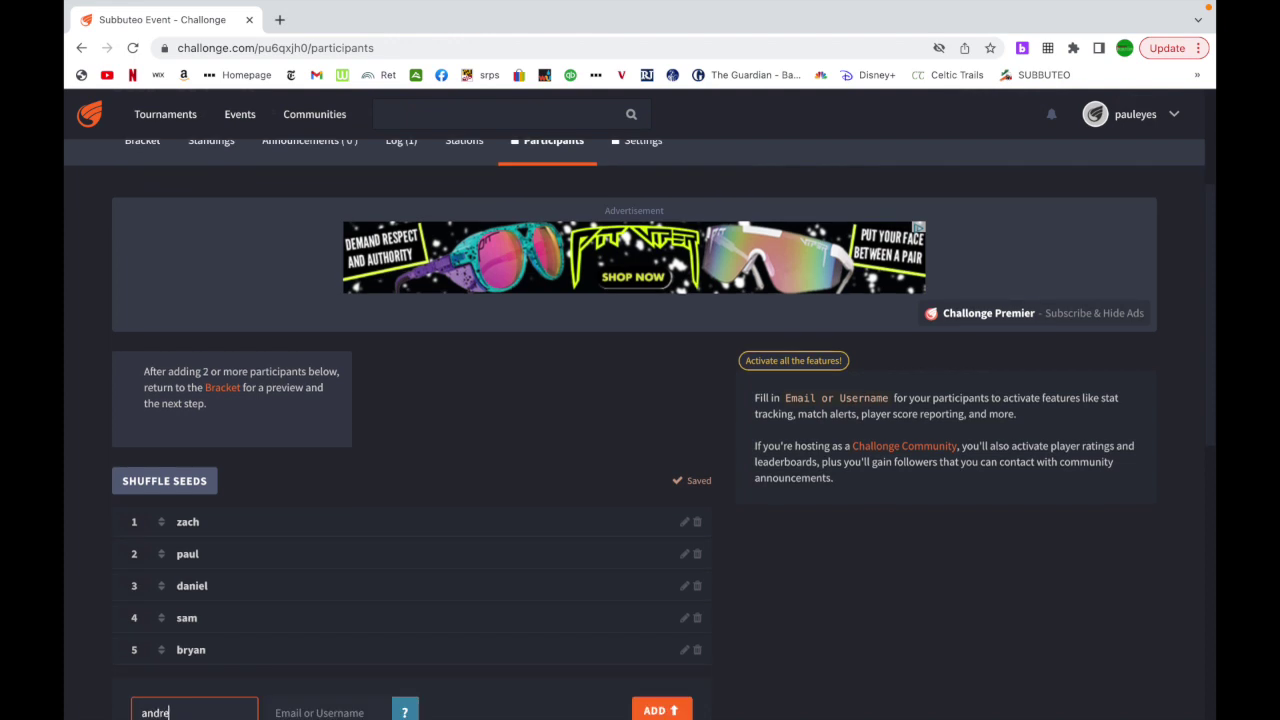
{"action": "type", "text": "w"}
{"action": "key", "text": "Return"}
{"action": "type", "text": "benny"}
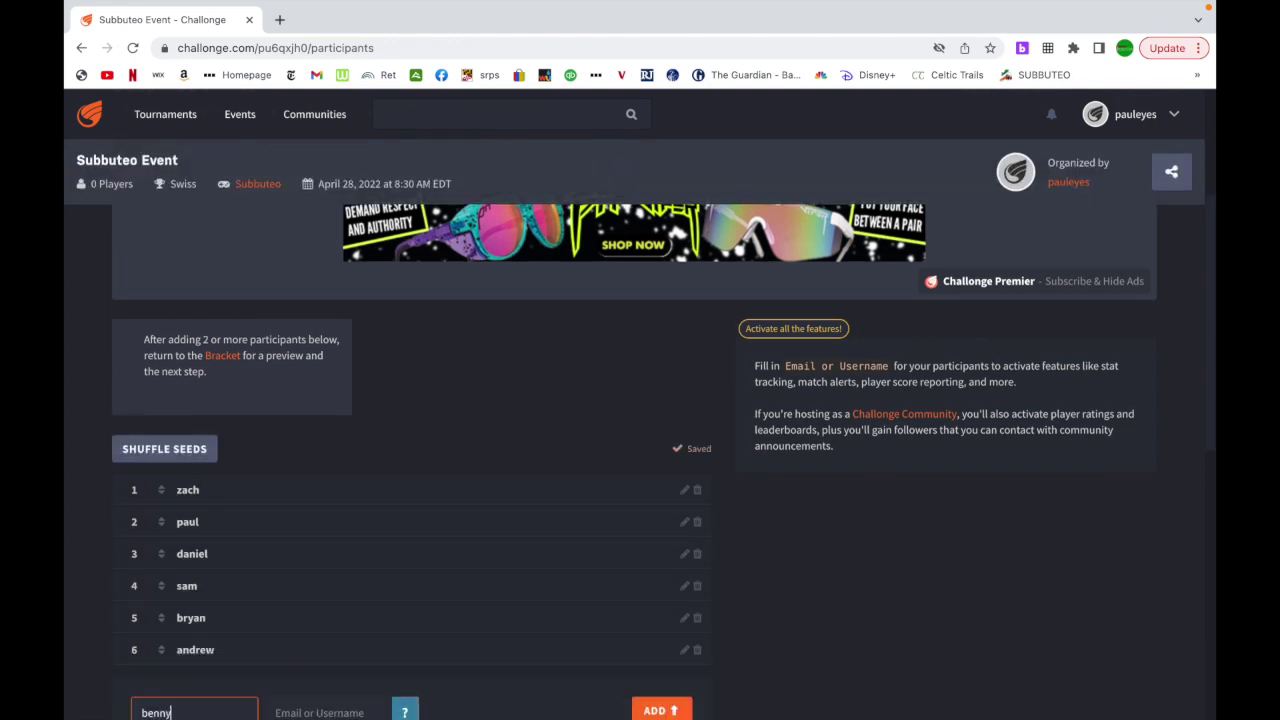
{"action": "key", "text": "Return"}
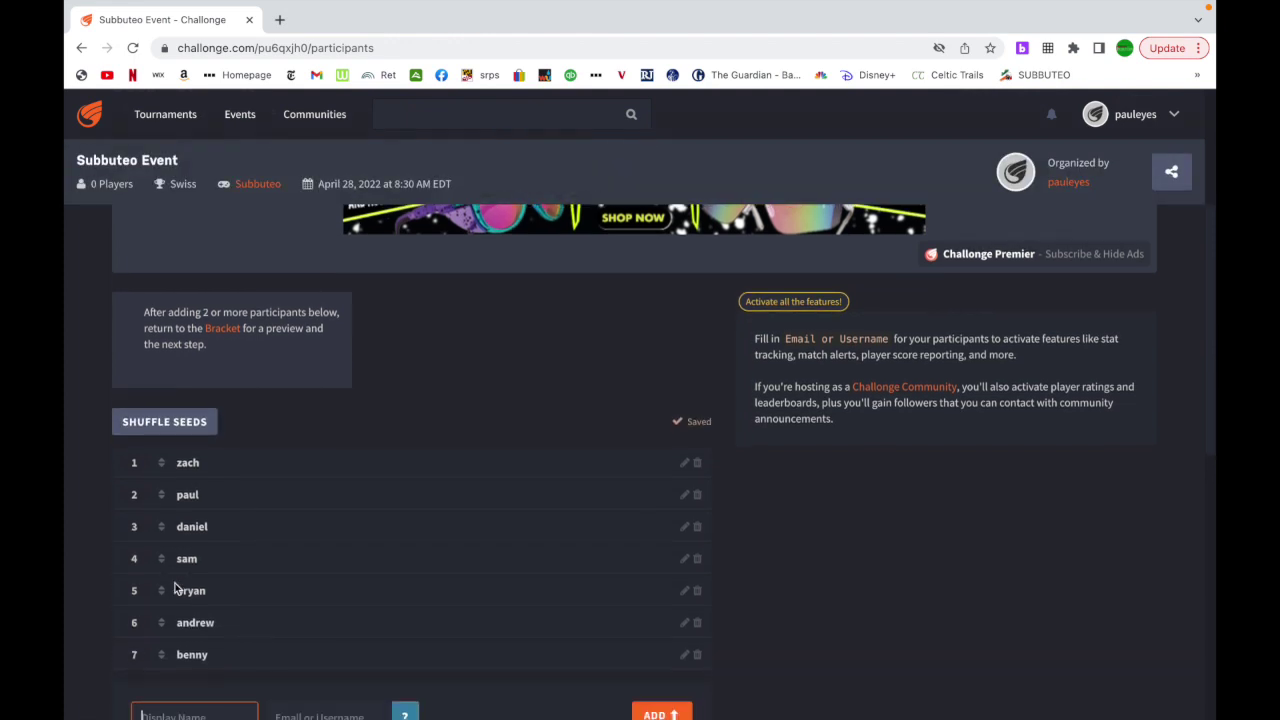
{"action": "type", "text": "chris"}
{"action": "key", "text": "Return"}
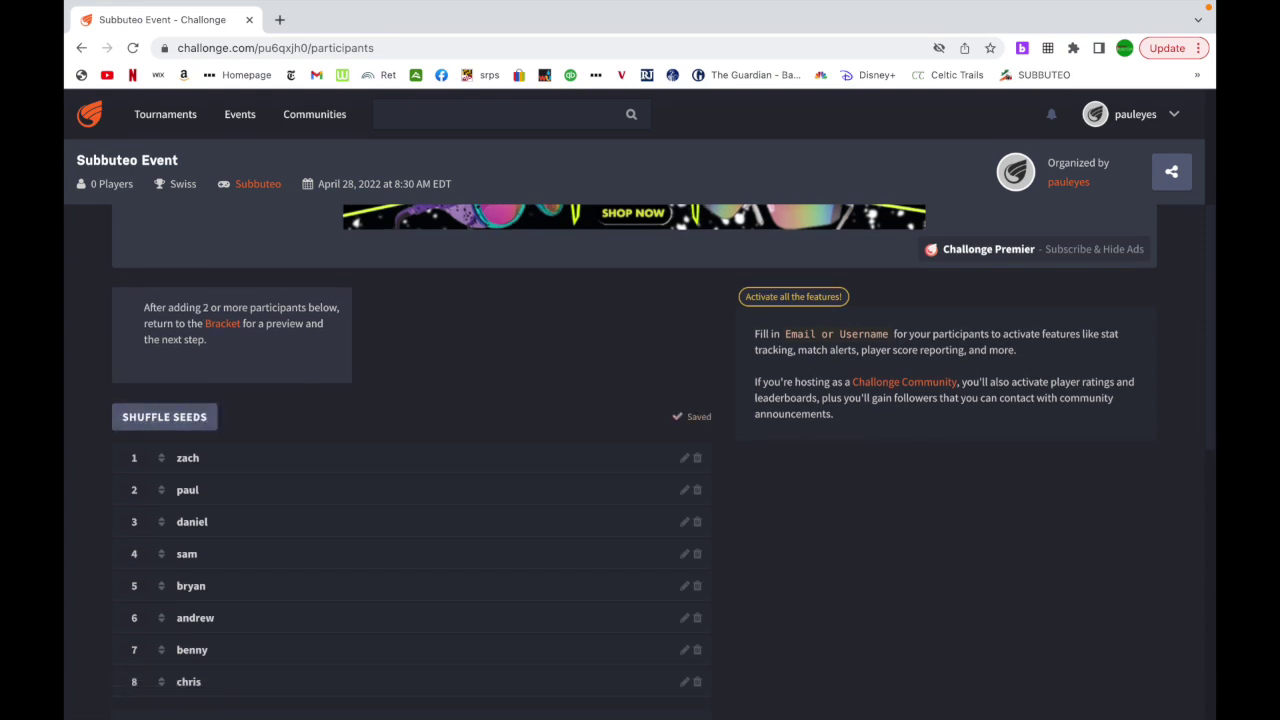
{"action": "type", "text": "bra"}
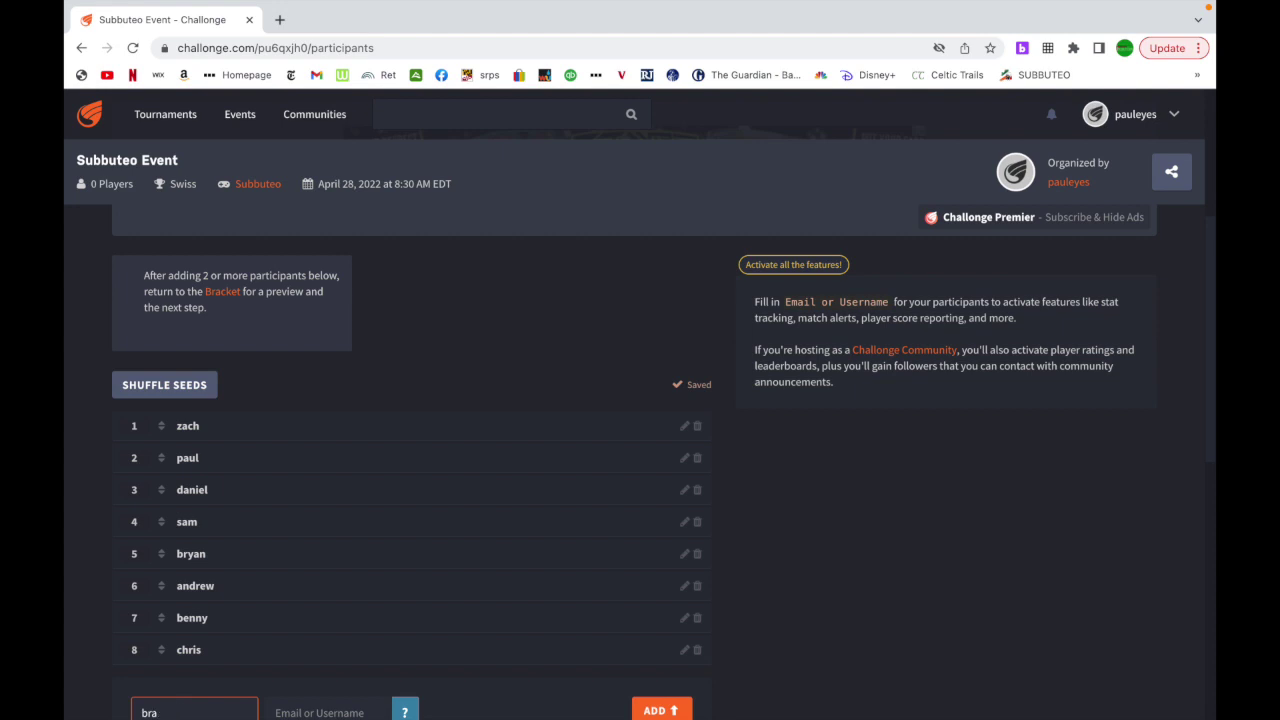
{"action": "type", "text": "ndon"}
{"action": "key", "text": "Return"}
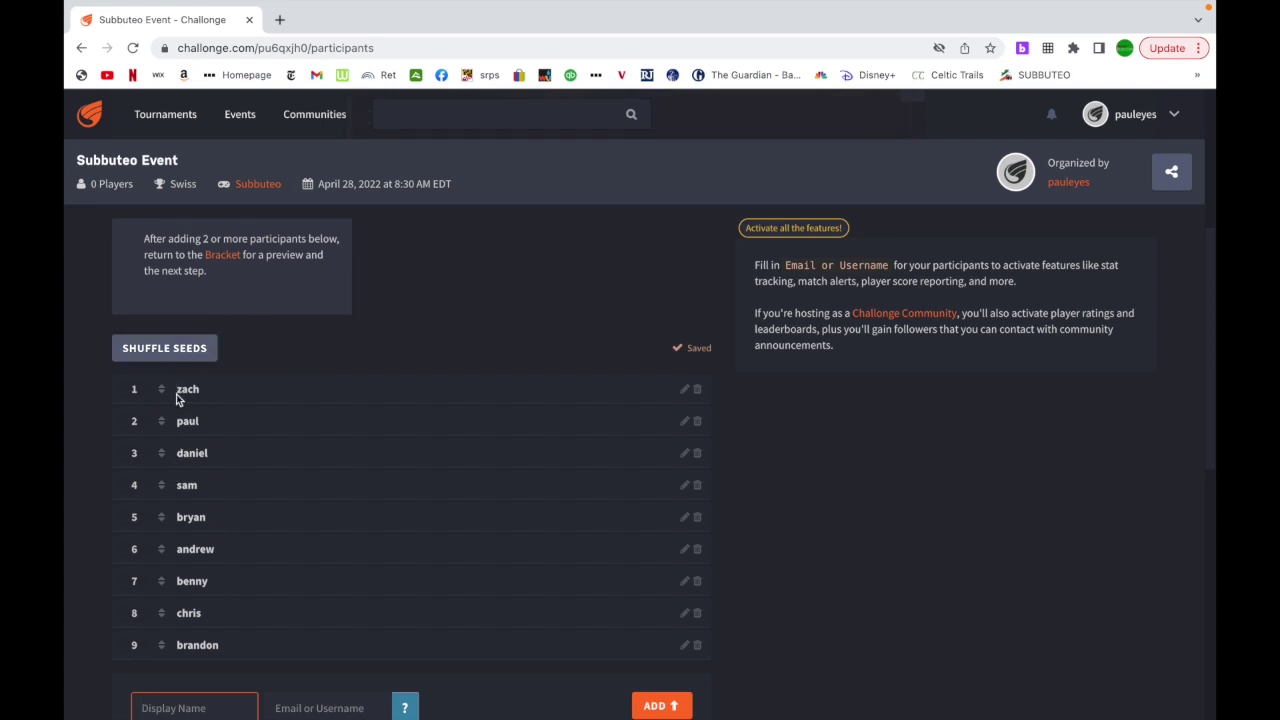
Shuffle the participants' seeds and return to the bracket preview
{"action": "left_click", "coordinate": [152, 350]}
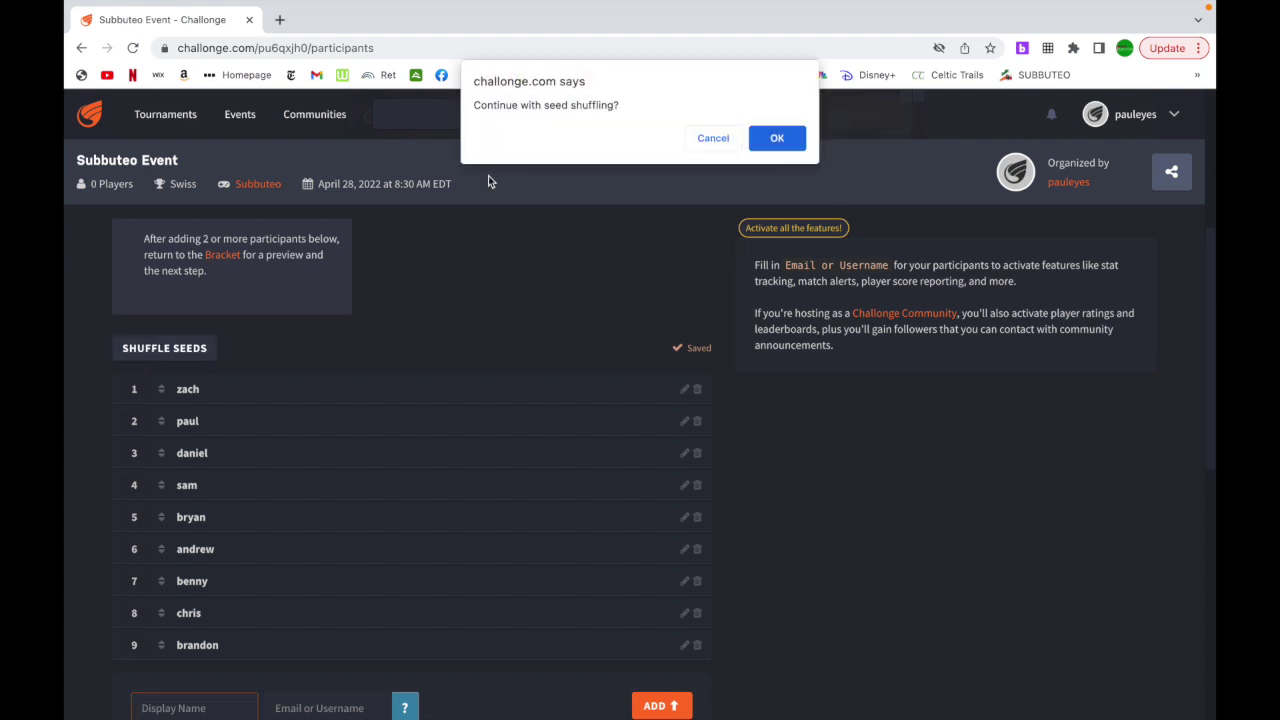
{"action": "left_click", "coordinate": [779, 138]}
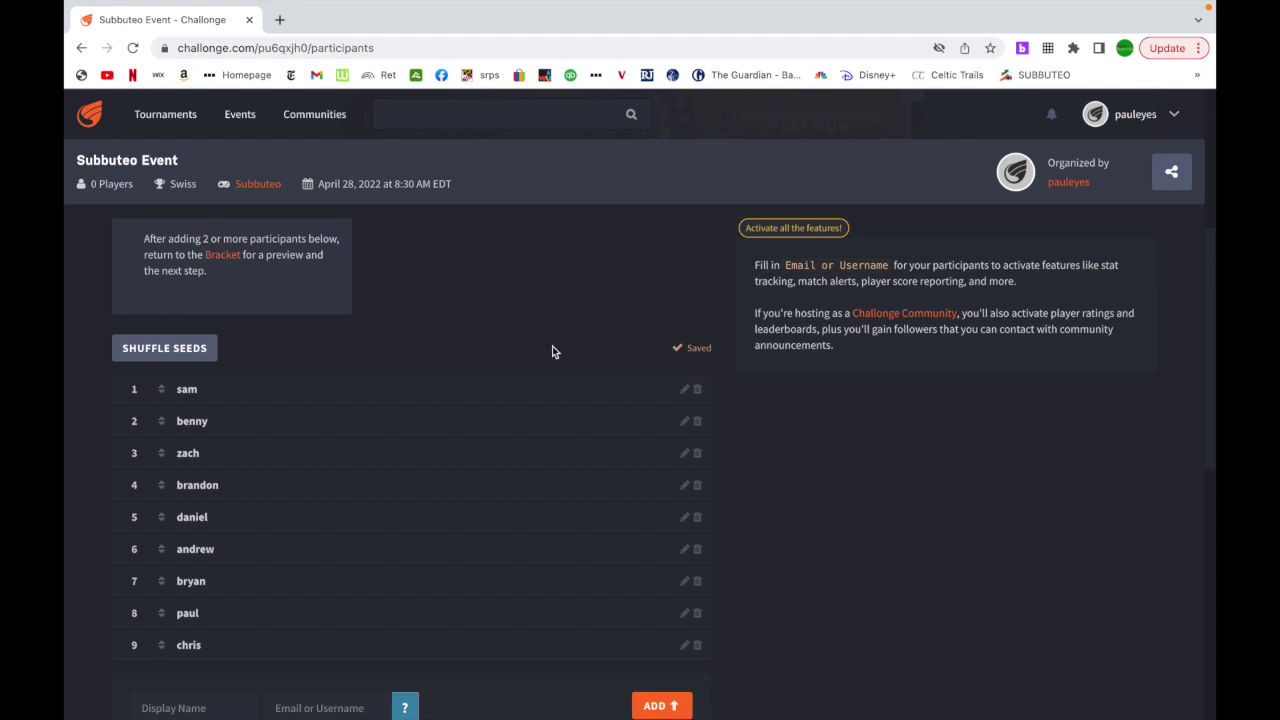
{"action": "scroll", "coordinate": [552, 351], "scroll_direction": "down", "scroll_amount": 1}
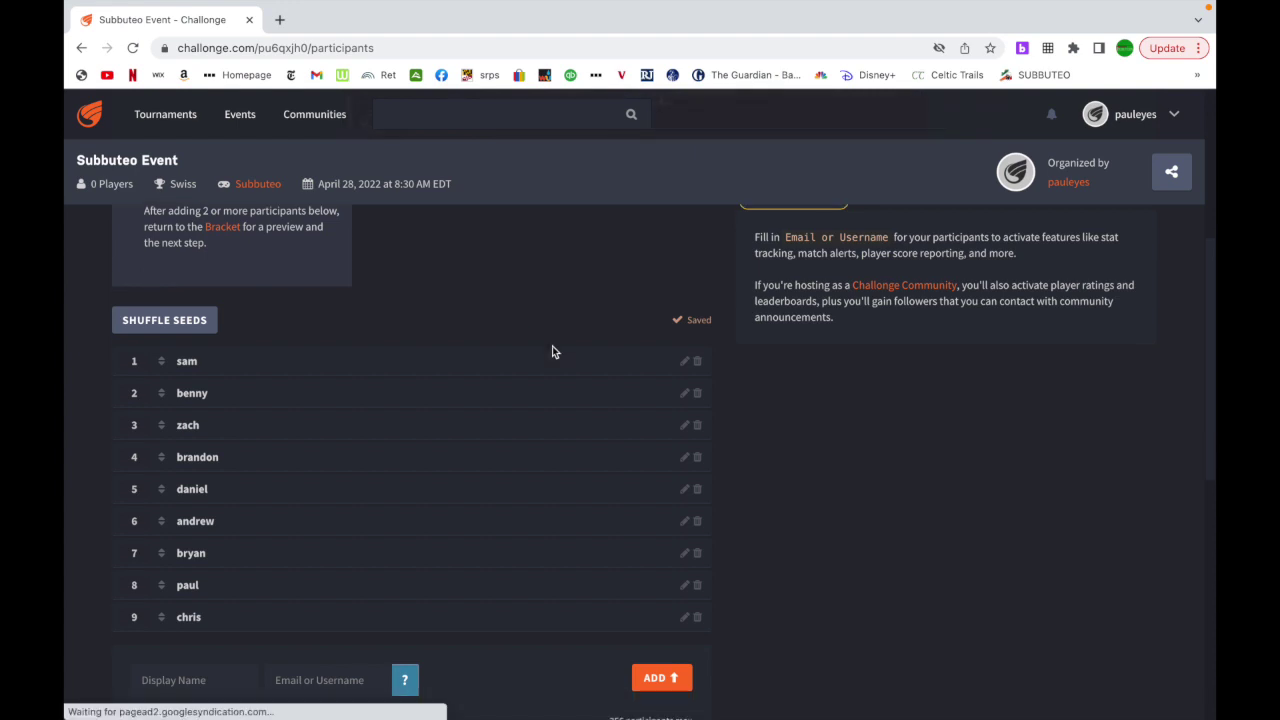
{"action": "scroll", "coordinate": [552, 347], "scroll_direction": "down", "scroll_amount": 4}
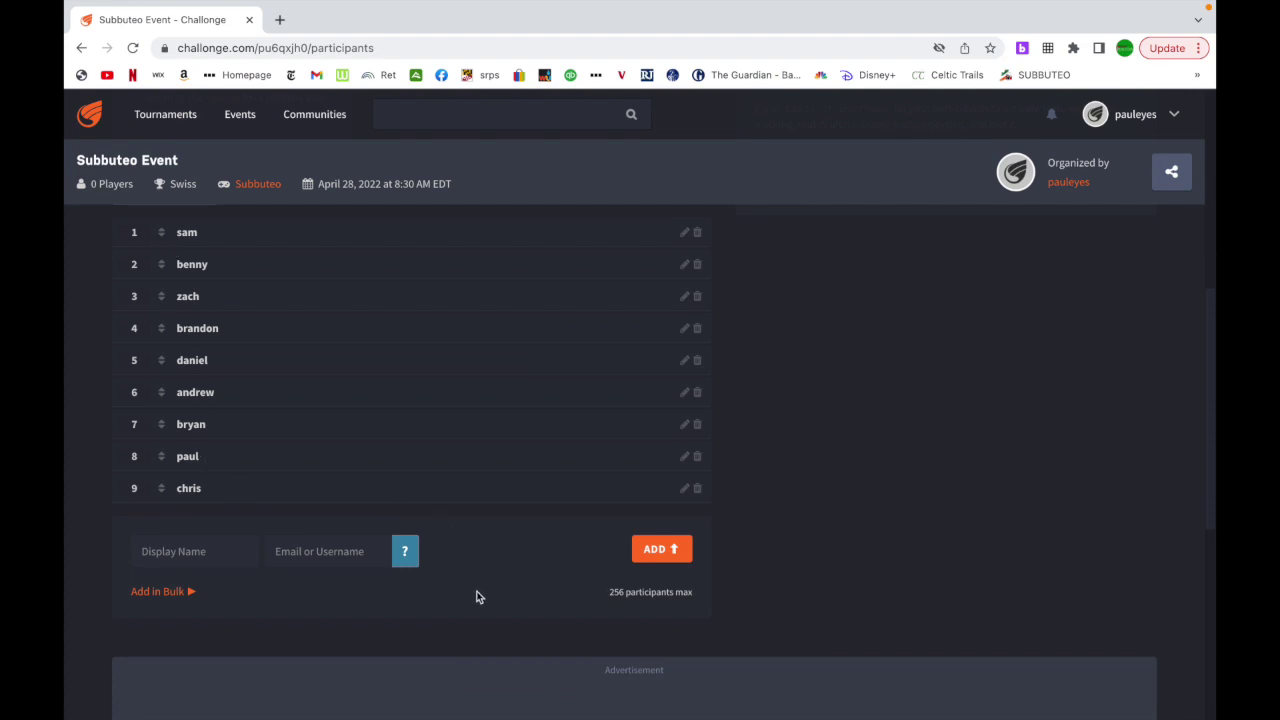
{"action": "scroll", "coordinate": [476, 597], "scroll_direction": "up", "scroll_amount": 4}
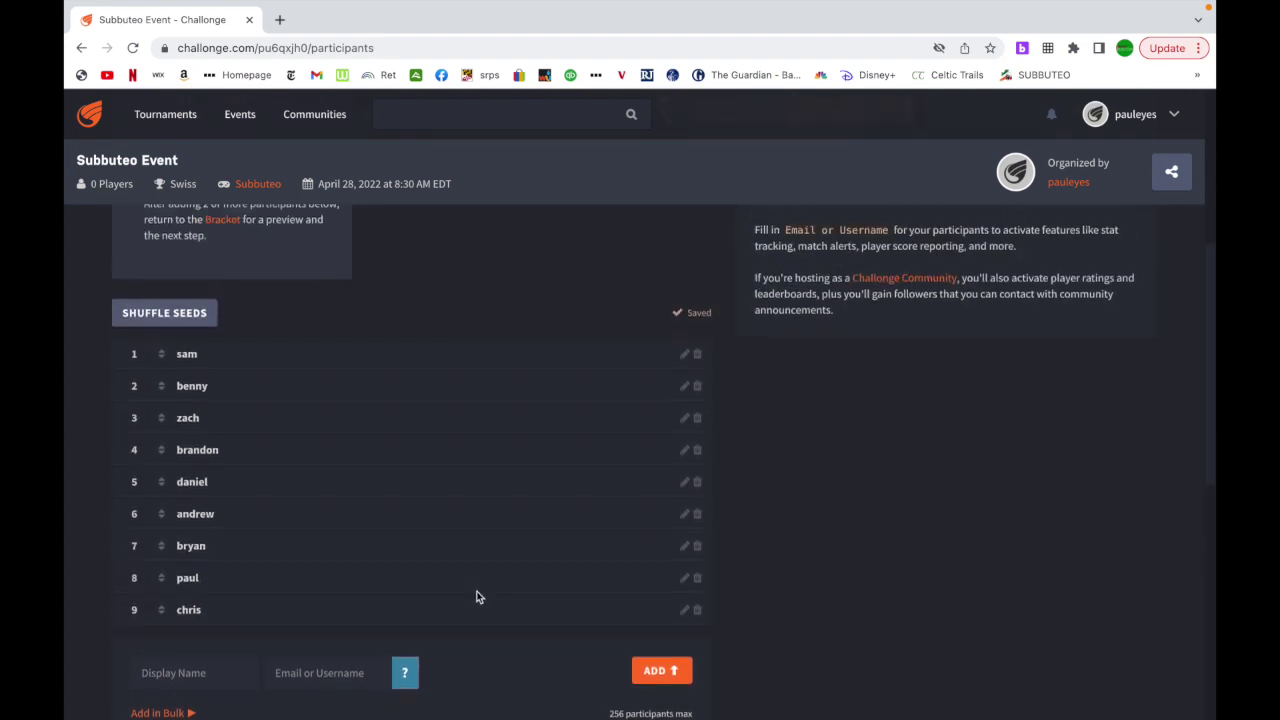
{"action": "scroll", "coordinate": [476, 597], "scroll_direction": "up", "scroll_amount": 5}
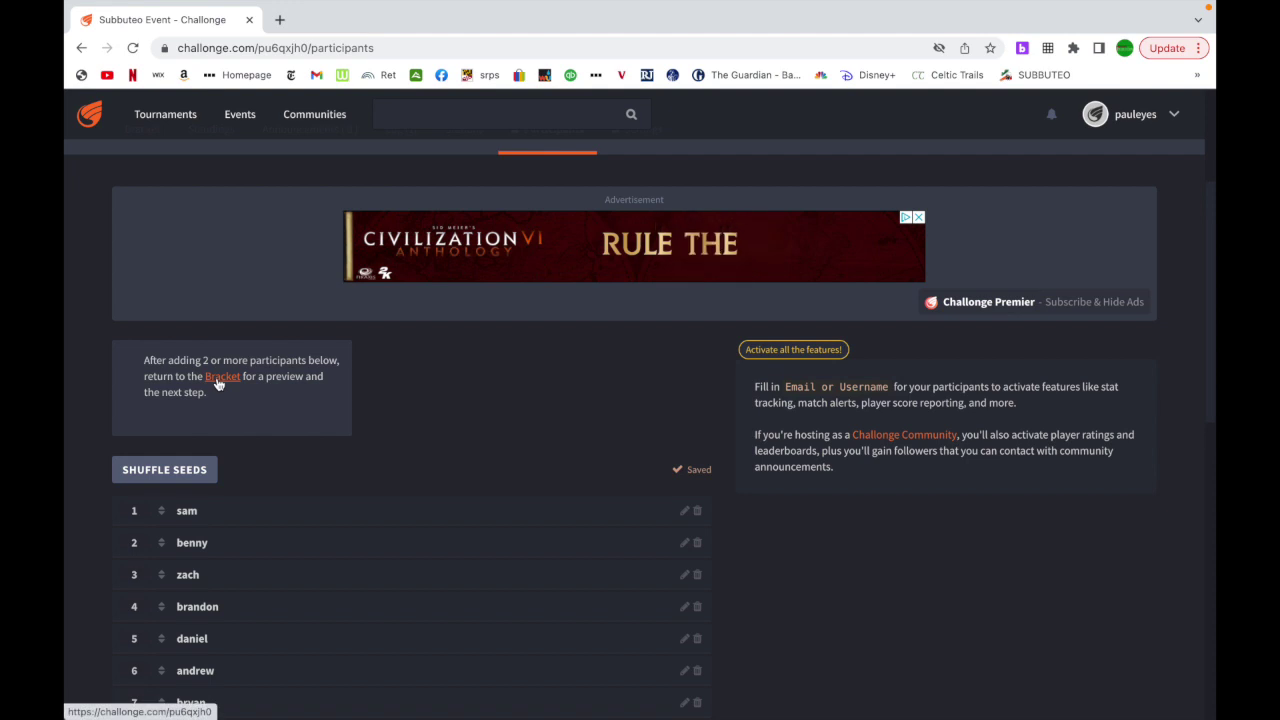
{"action": "left_click", "coordinate": [220, 378]}
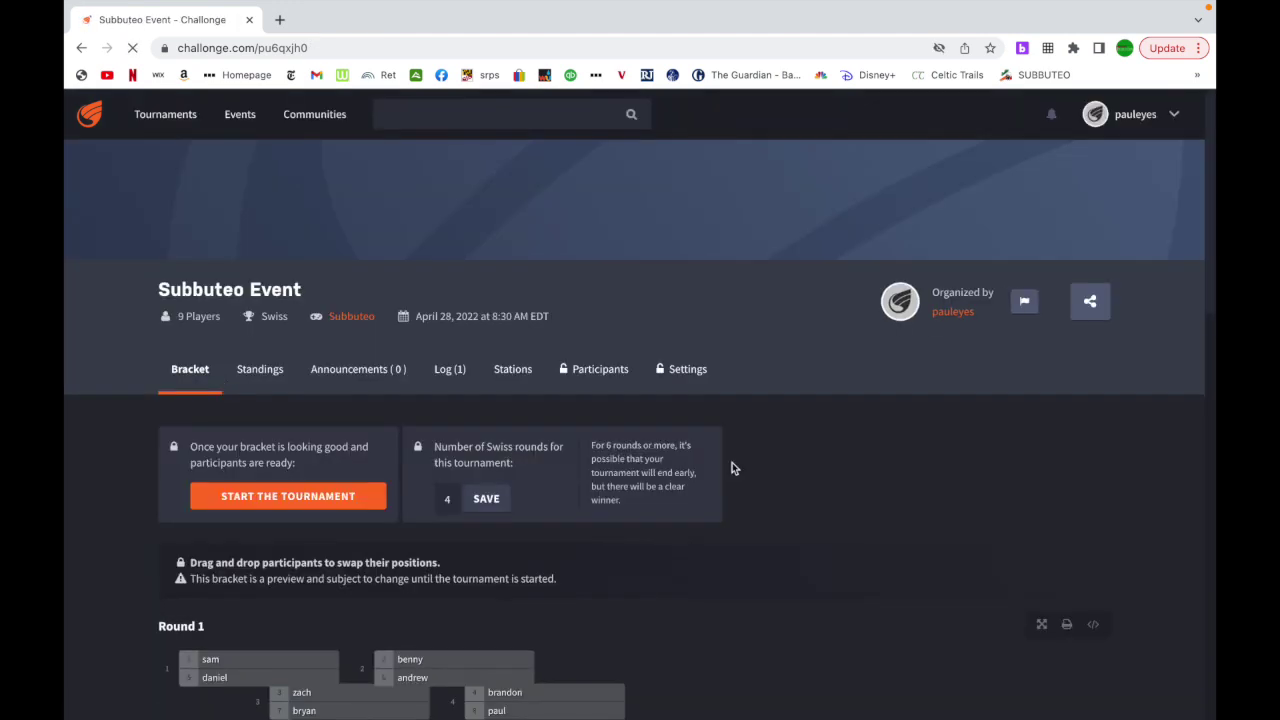
Try to set the number of Swiss rounds to 6 in the bracket preview
{"action": "scroll", "coordinate": [740, 464], "scroll_direction": "down", "scroll_amount": 2}
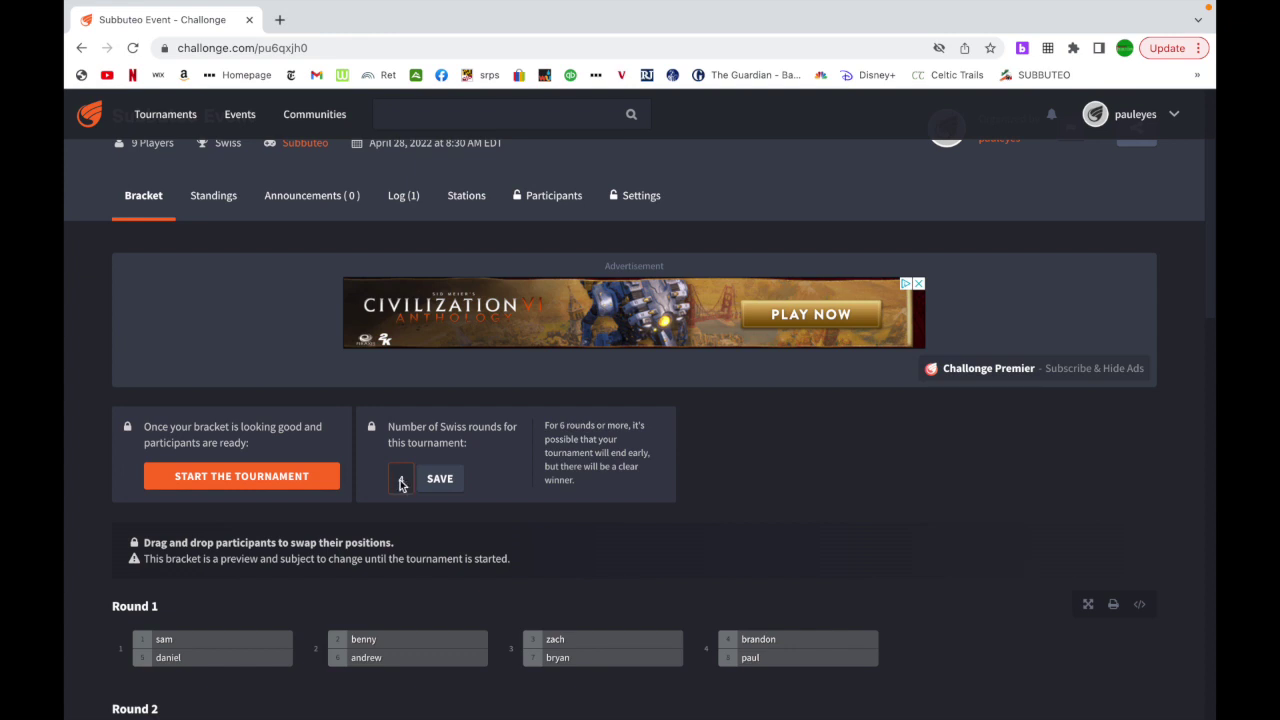
{"action": "left_click", "coordinate": [401, 482]}
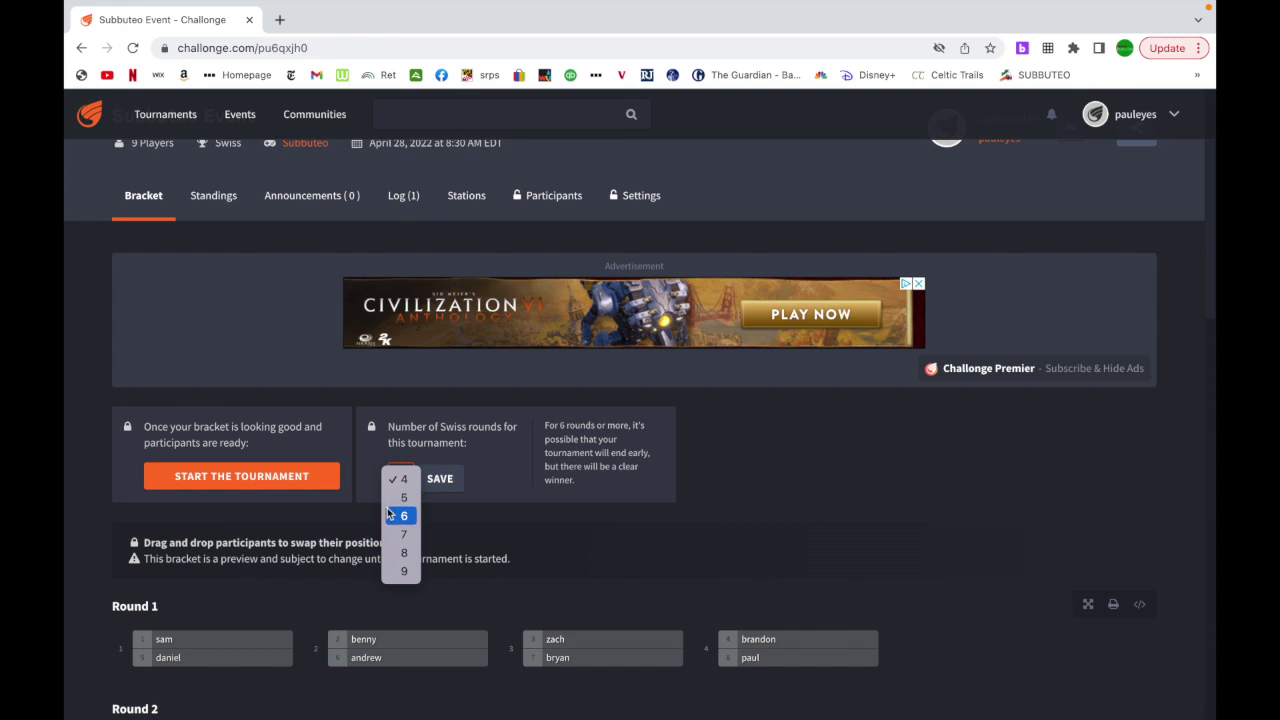
{"action": "left_click", "coordinate": [403, 517]}
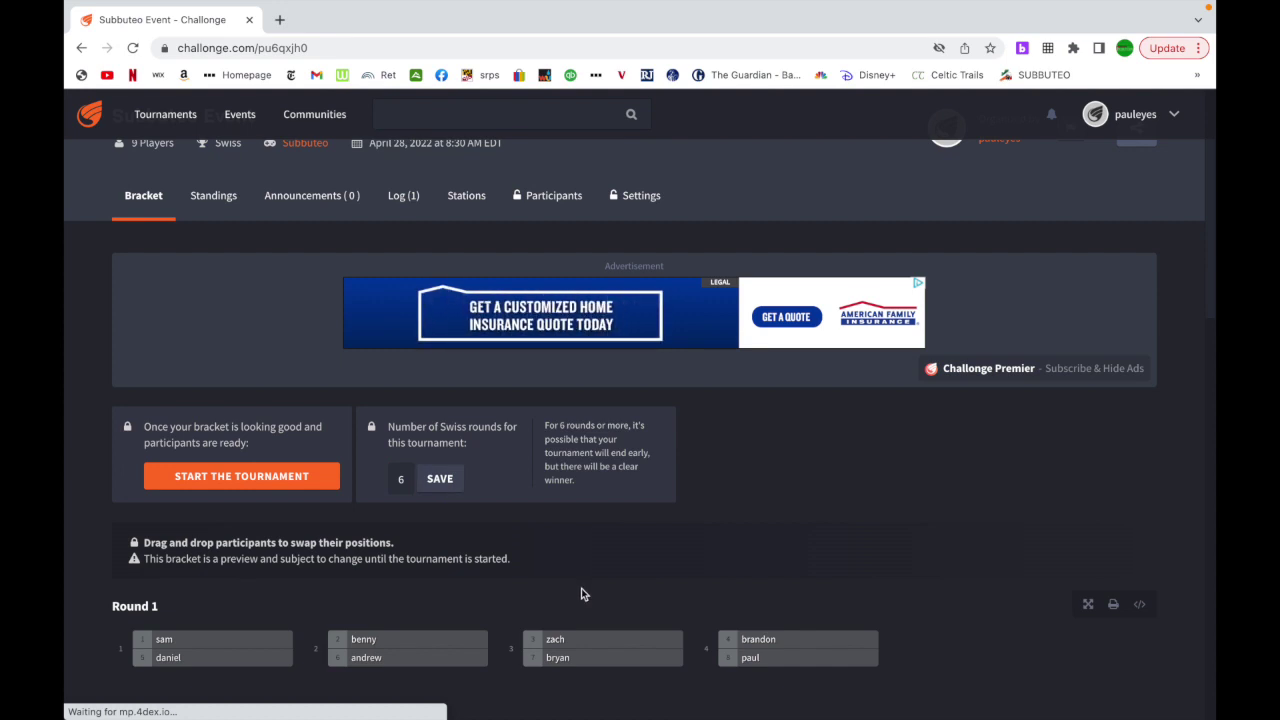
Start the tournament with the previewed Round 1 pairings
{"action": "scroll", "coordinate": [581, 594], "scroll_direction": "down", "scroll_amount": 3}
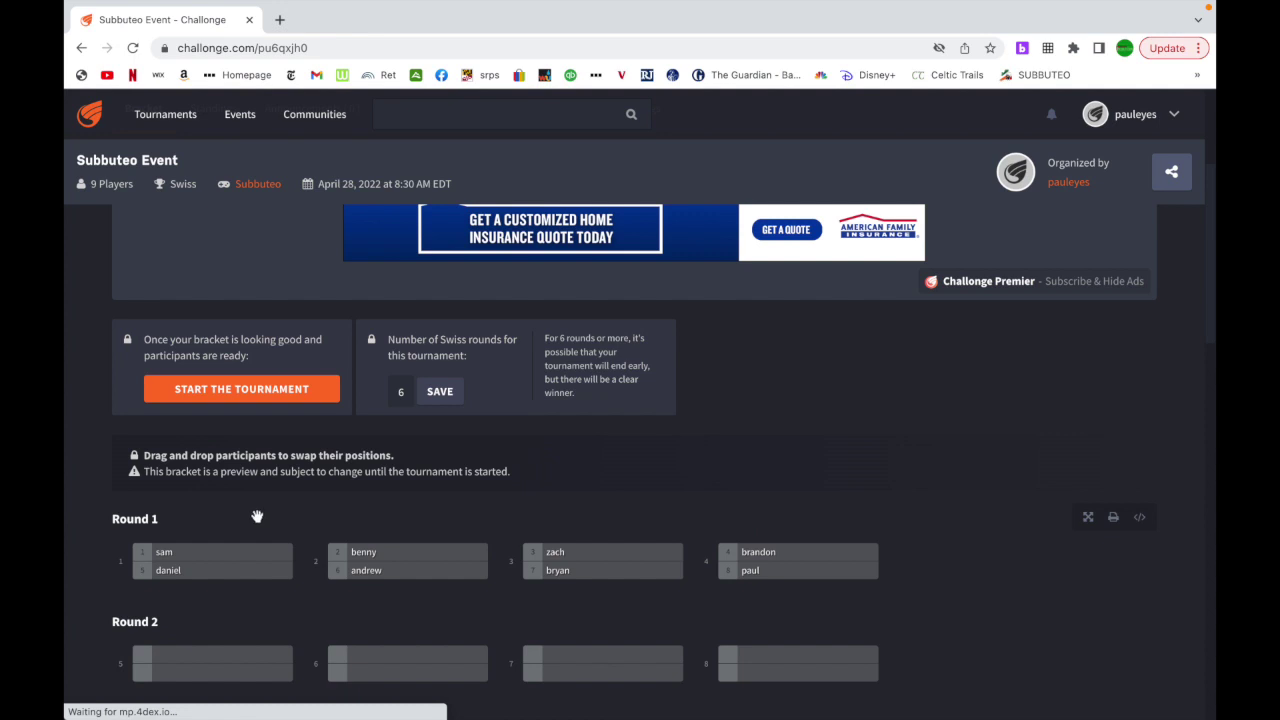
{"action": "scroll", "coordinate": [829, 583], "scroll_direction": "down", "scroll_amount": 1}
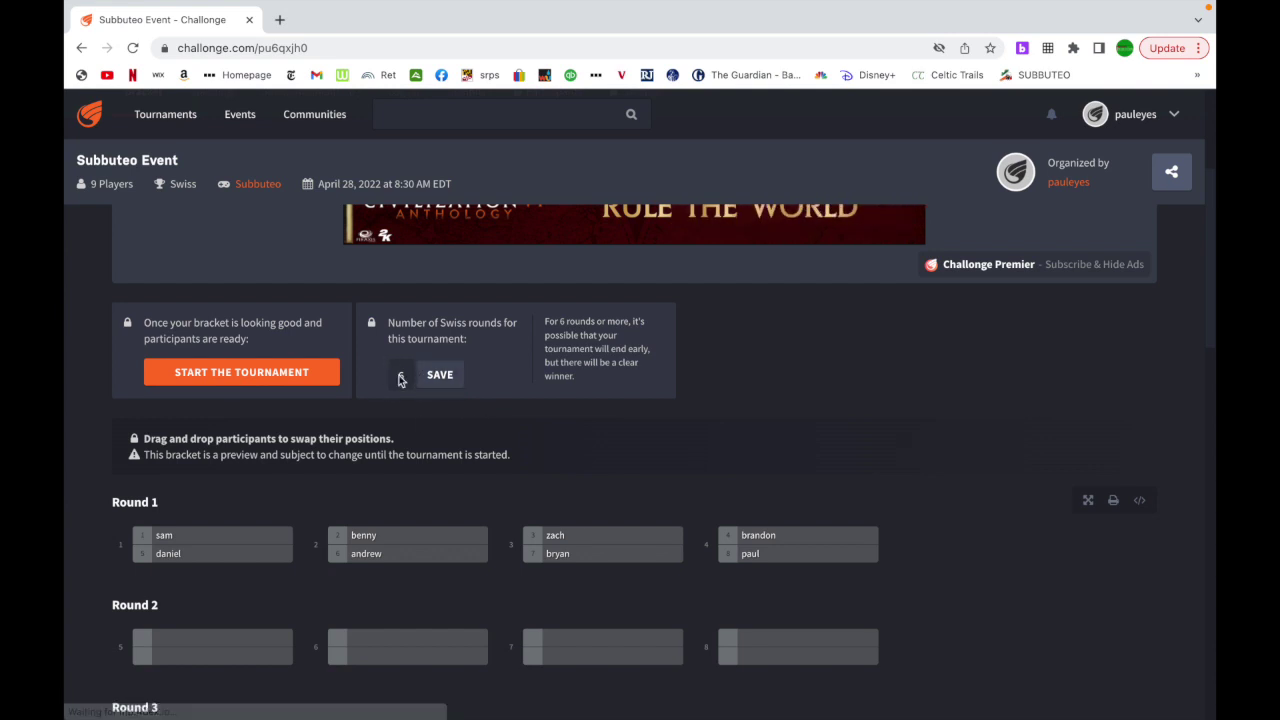
{"action": "left_click", "coordinate": [216, 375]}
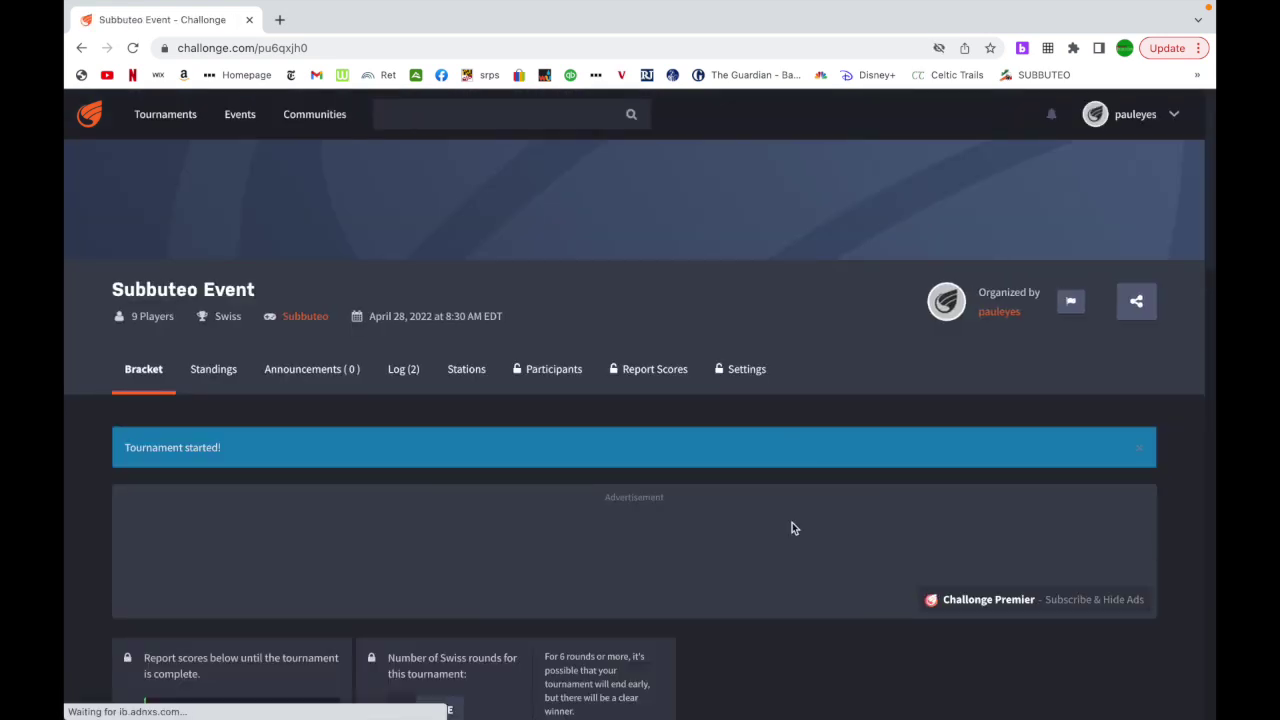
Set the started tournament's number of Swiss rounds to 6 and save the change
{"action": "scroll", "coordinate": [783, 610], "scroll_direction": "down", "scroll_amount": 5}
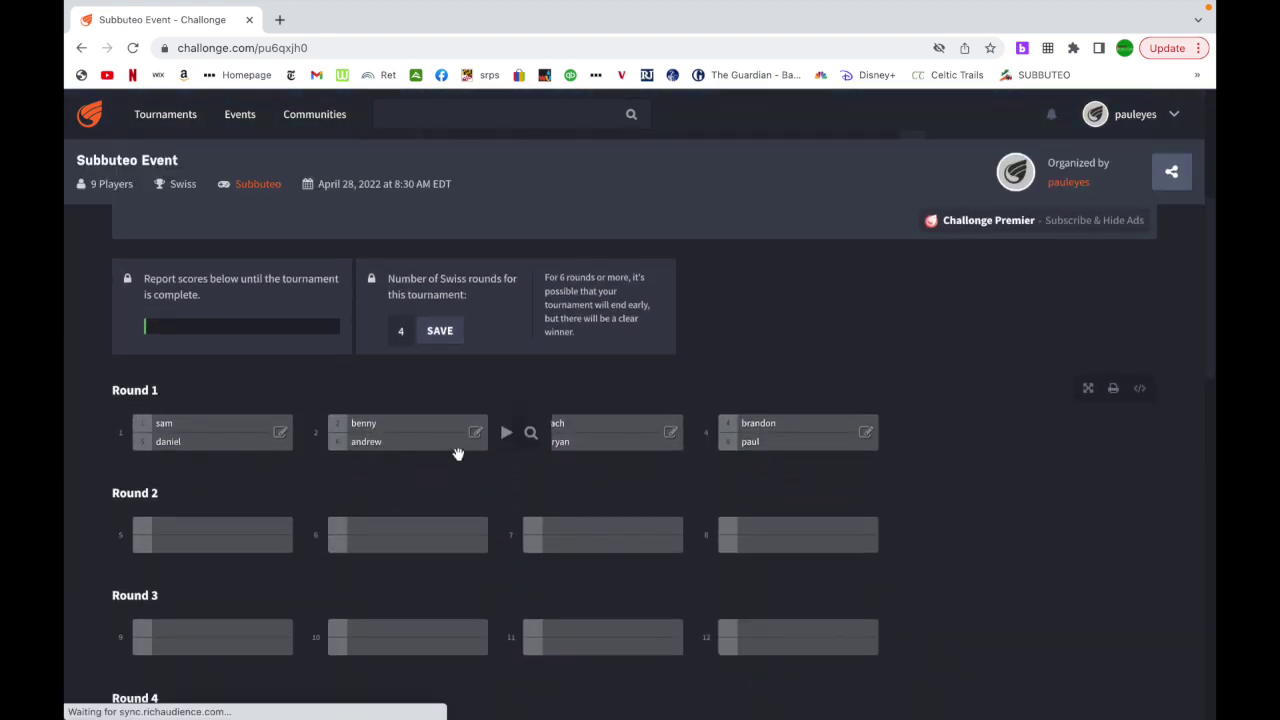
{"action": "left_click", "coordinate": [401, 333]}
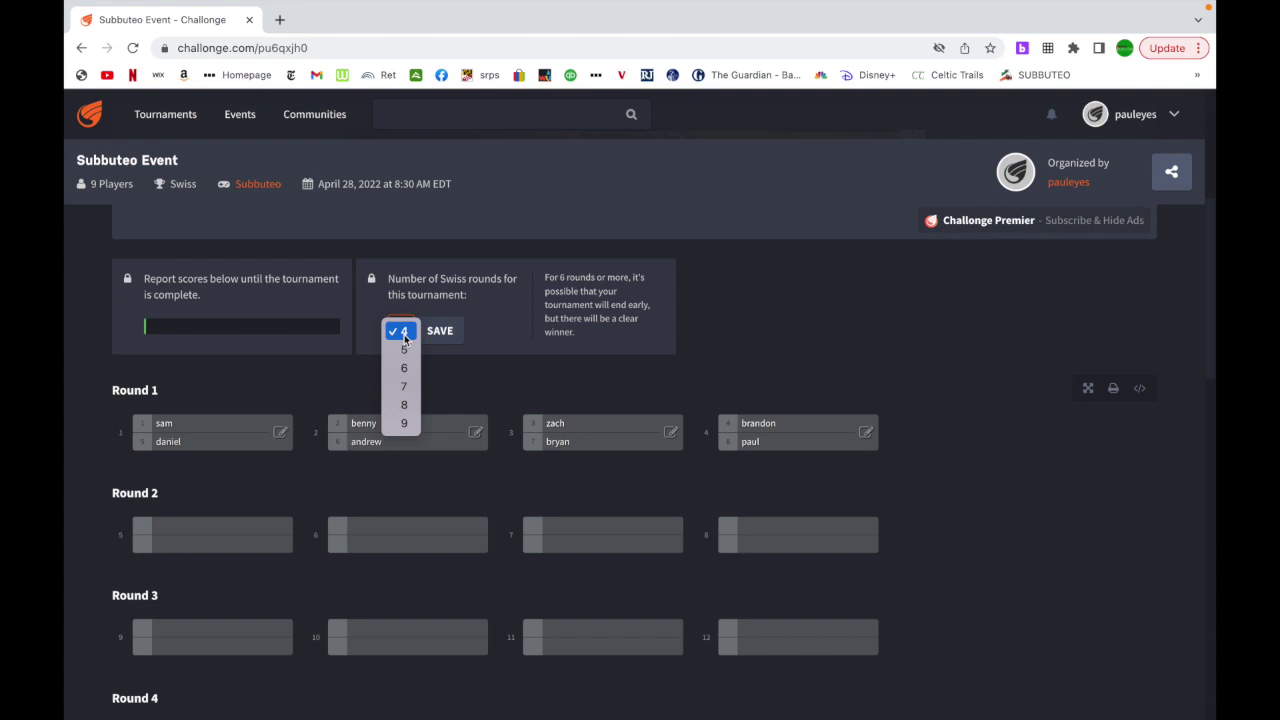
{"action": "left_click", "coordinate": [405, 369]}
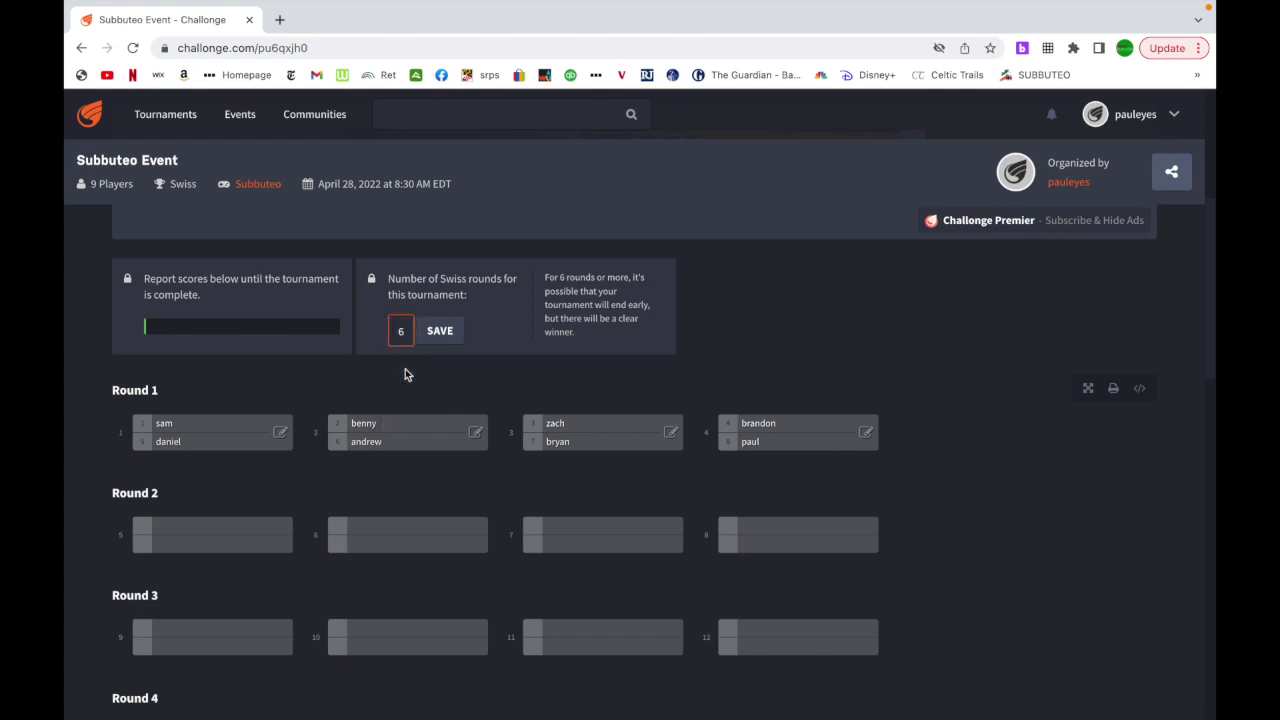
{"action": "left_click", "coordinate": [439, 331]}
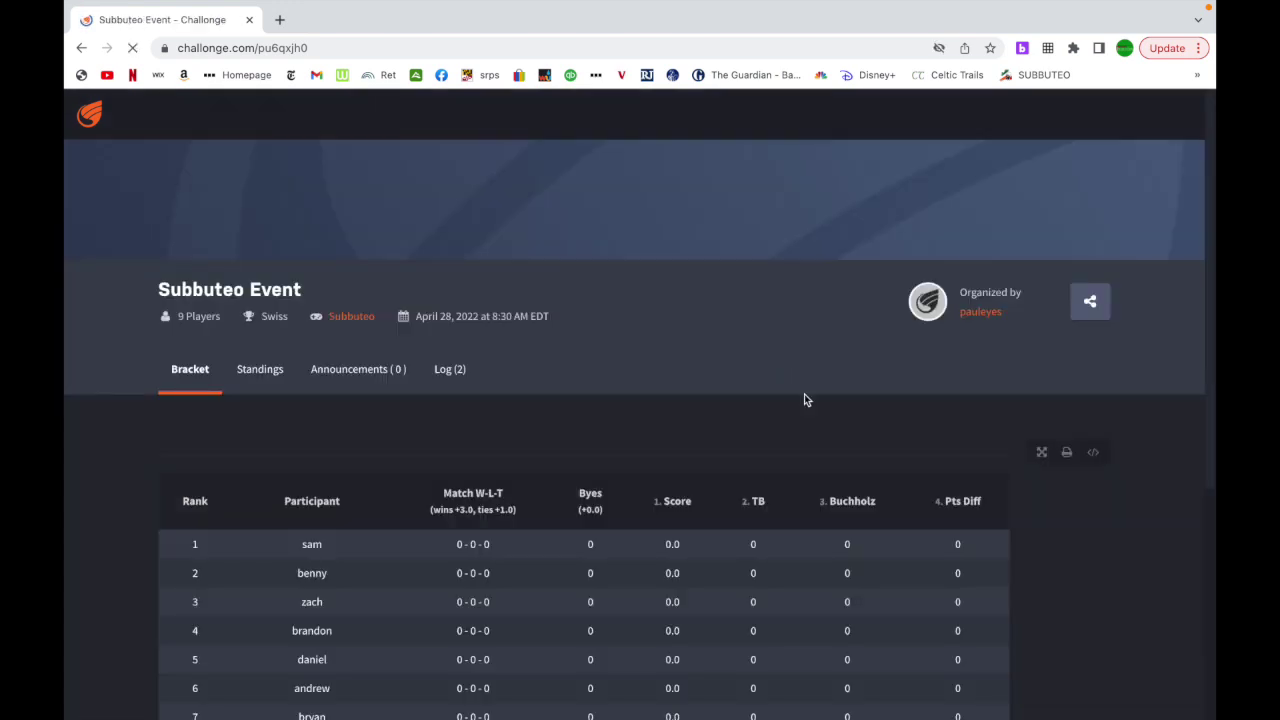
Report and submit a 1–0 score for Round 1 match 1, with the first-listed participant as winner
{"action": "scroll", "coordinate": [729, 586], "scroll_direction": "down", "scroll_amount": 2}
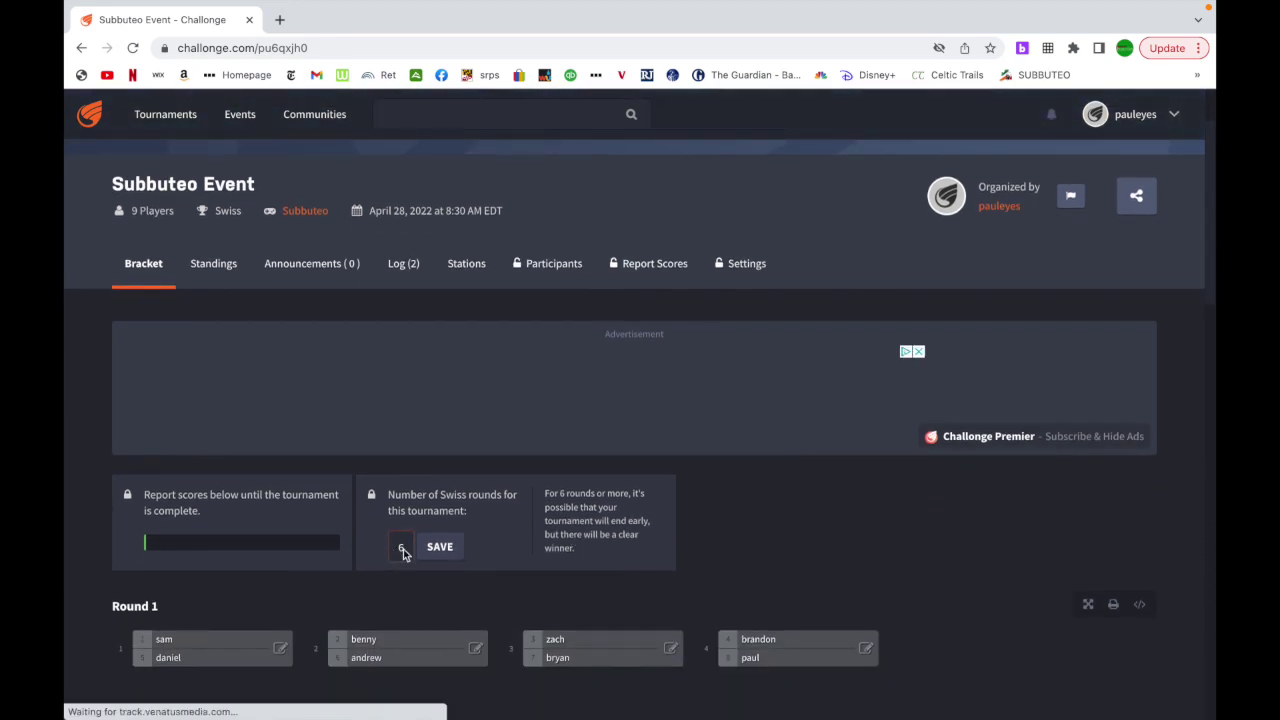
{"action": "scroll", "coordinate": [473, 561], "scroll_direction": "down", "scroll_amount": 3}
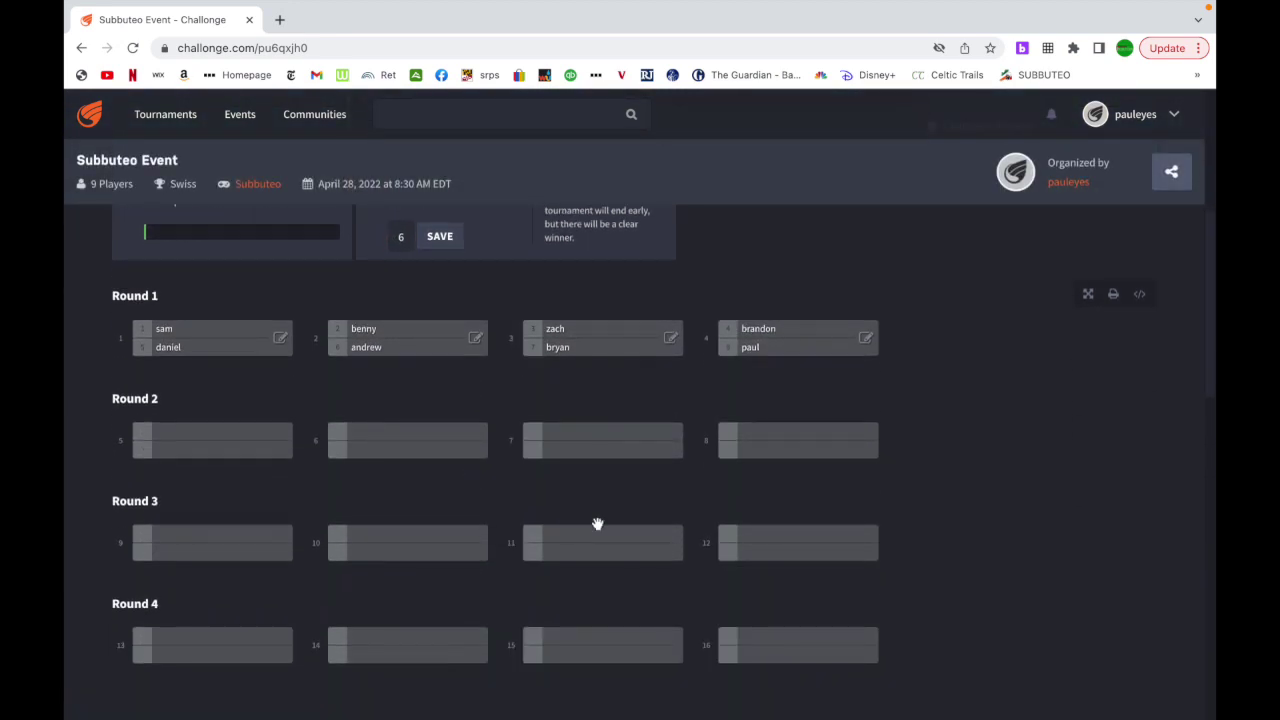
{"action": "left_click", "coordinate": [281, 339]}
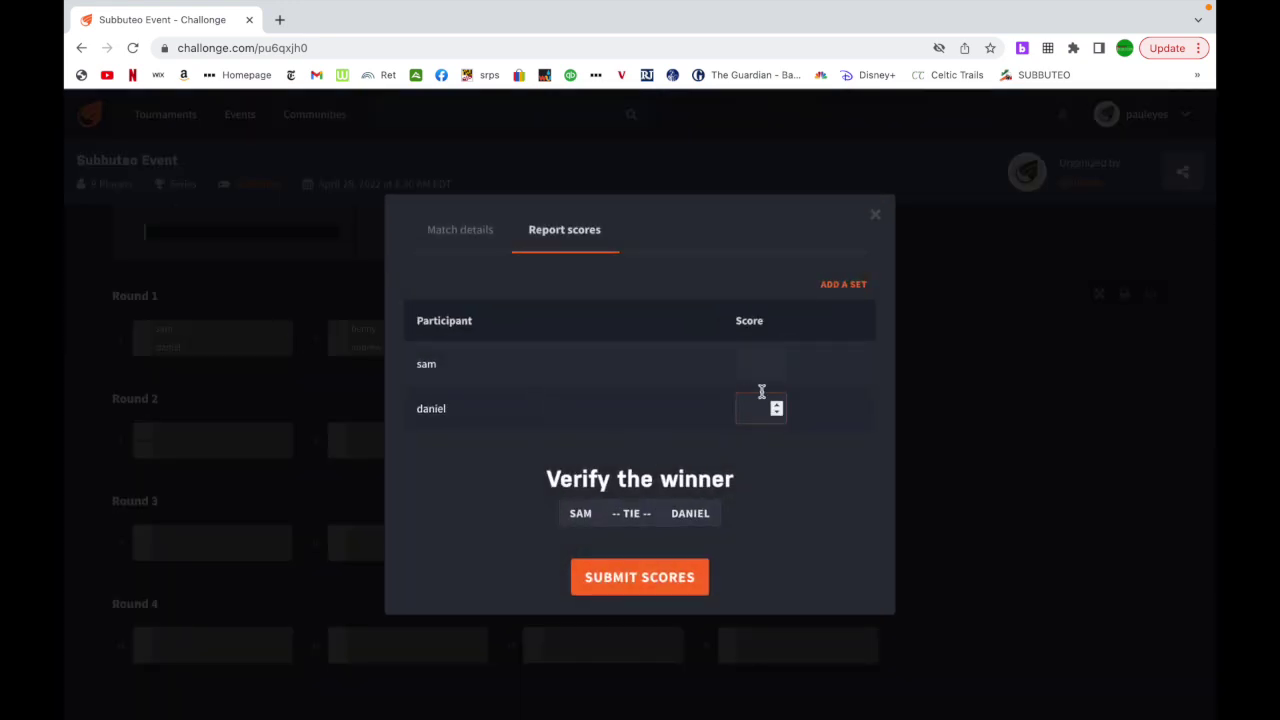
{"action": "left_click", "coordinate": [764, 357]}
{"action": "type", "text": "1"}
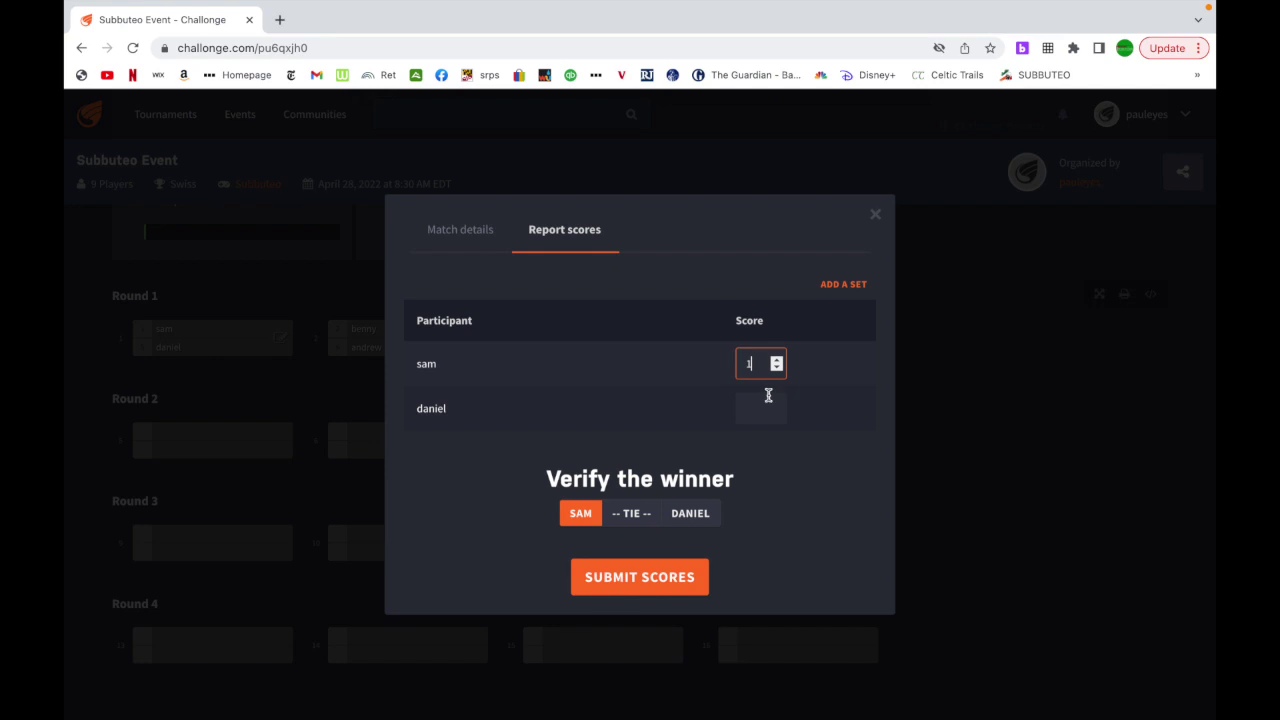
{"action": "left_click", "coordinate": [766, 405]}
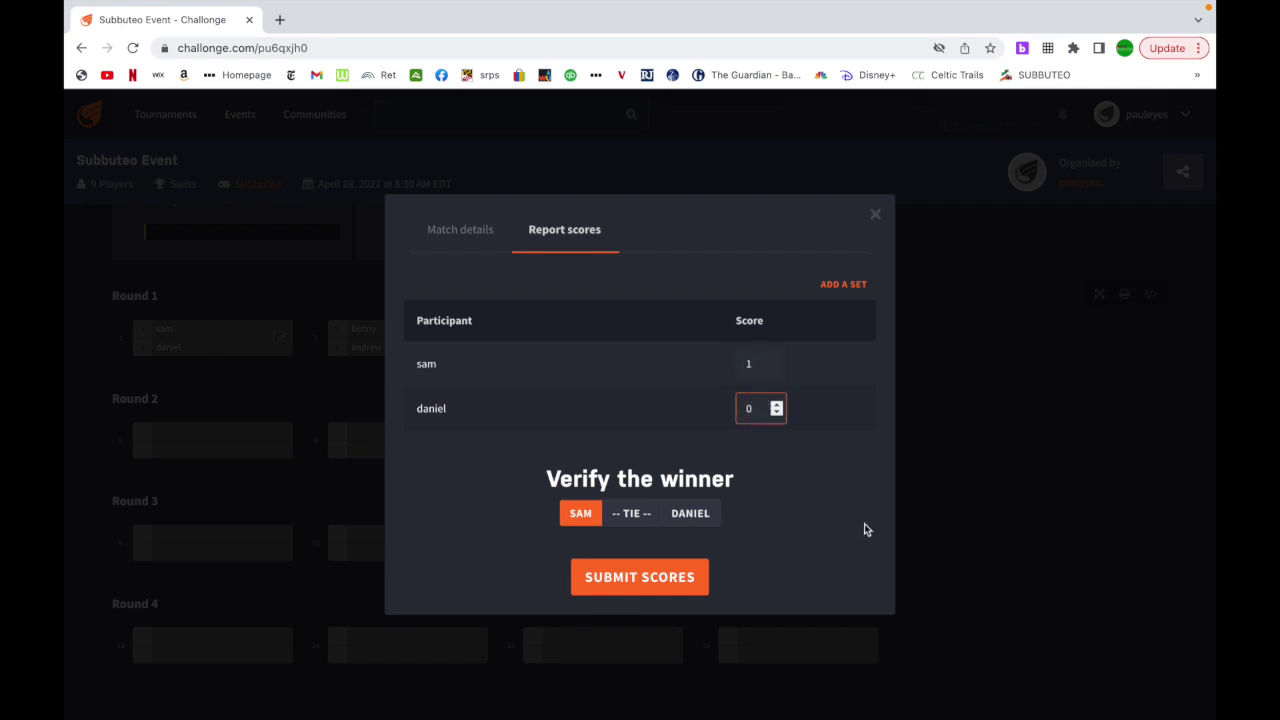
{"action": "left_click", "coordinate": [681, 575]}
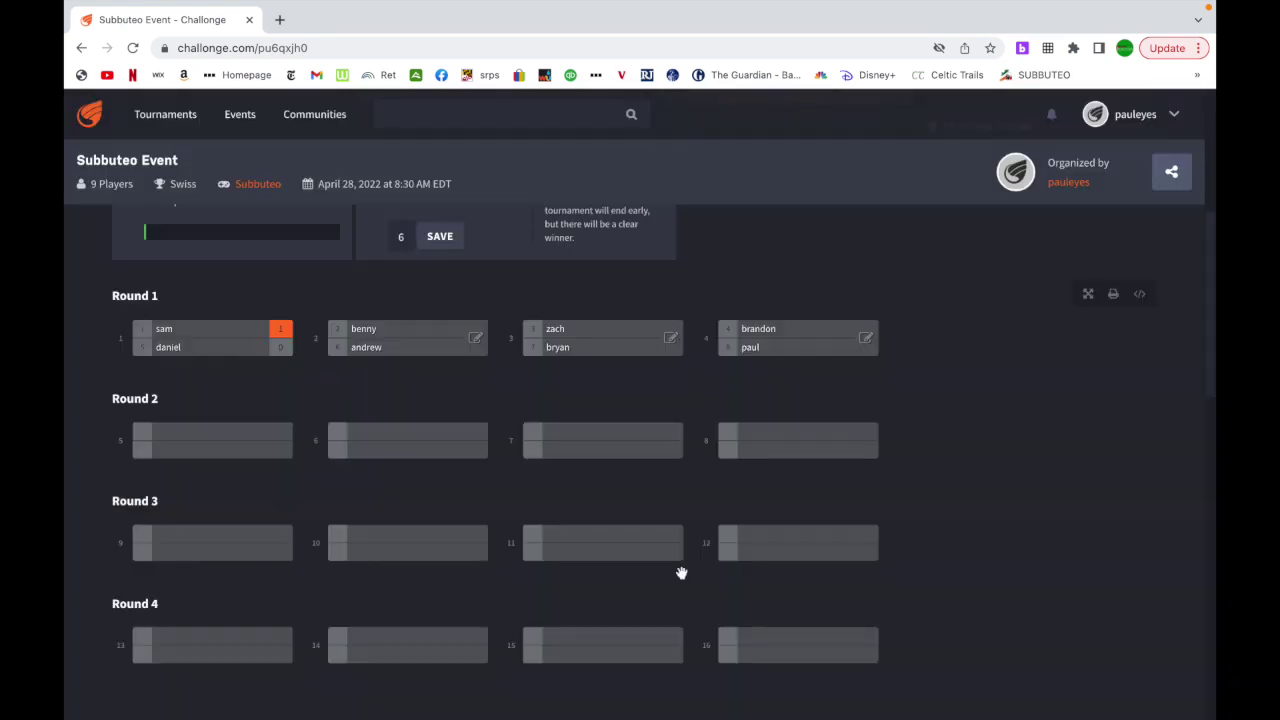
Report and submit a 1–1 tie for Round 1 match 2
{"action": "left_click", "coordinate": [477, 339]}
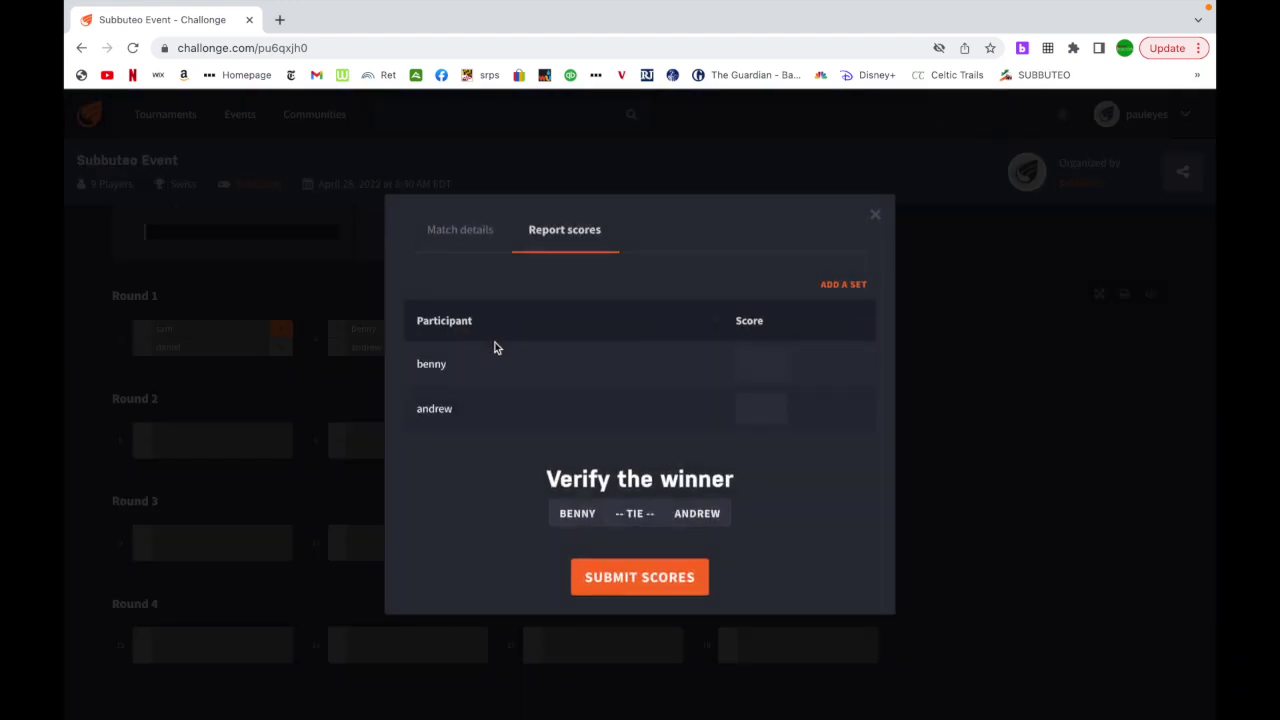
{"action": "left_click", "coordinate": [751, 358]}
{"action": "type", "text": "1"}
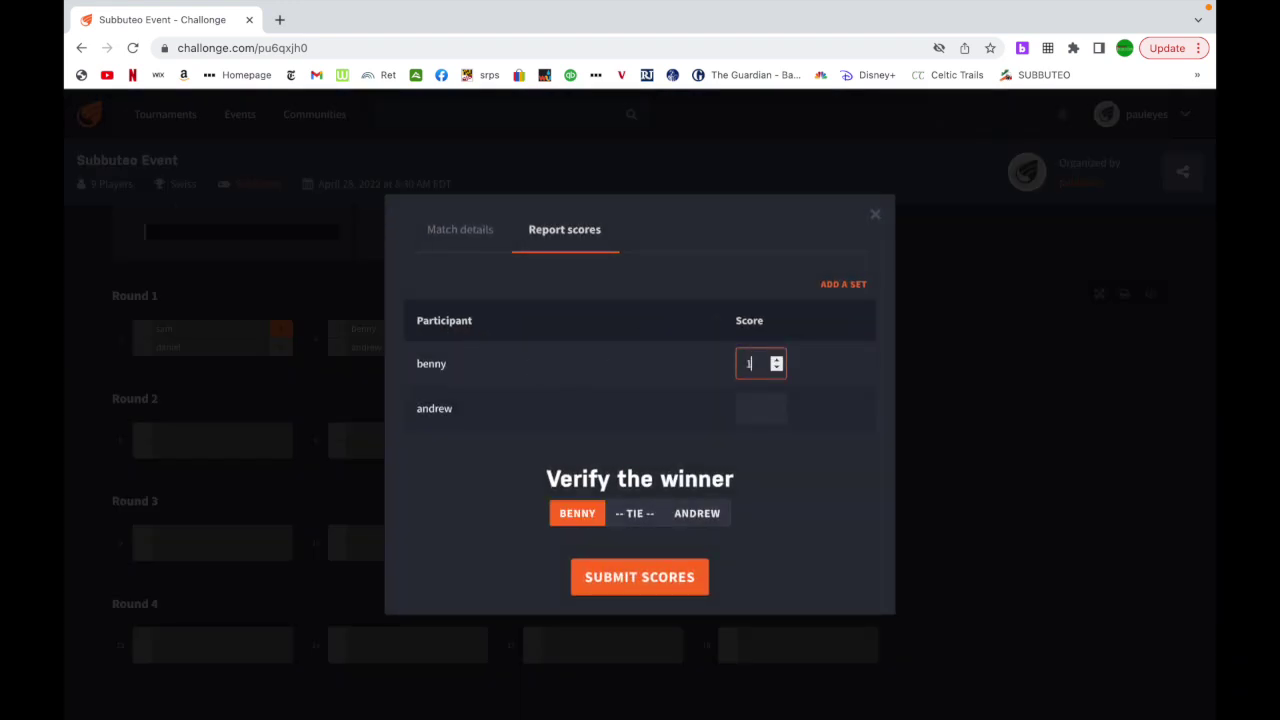
{"action": "left_click", "coordinate": [766, 406]}
{"action": "type", "text": "1"}
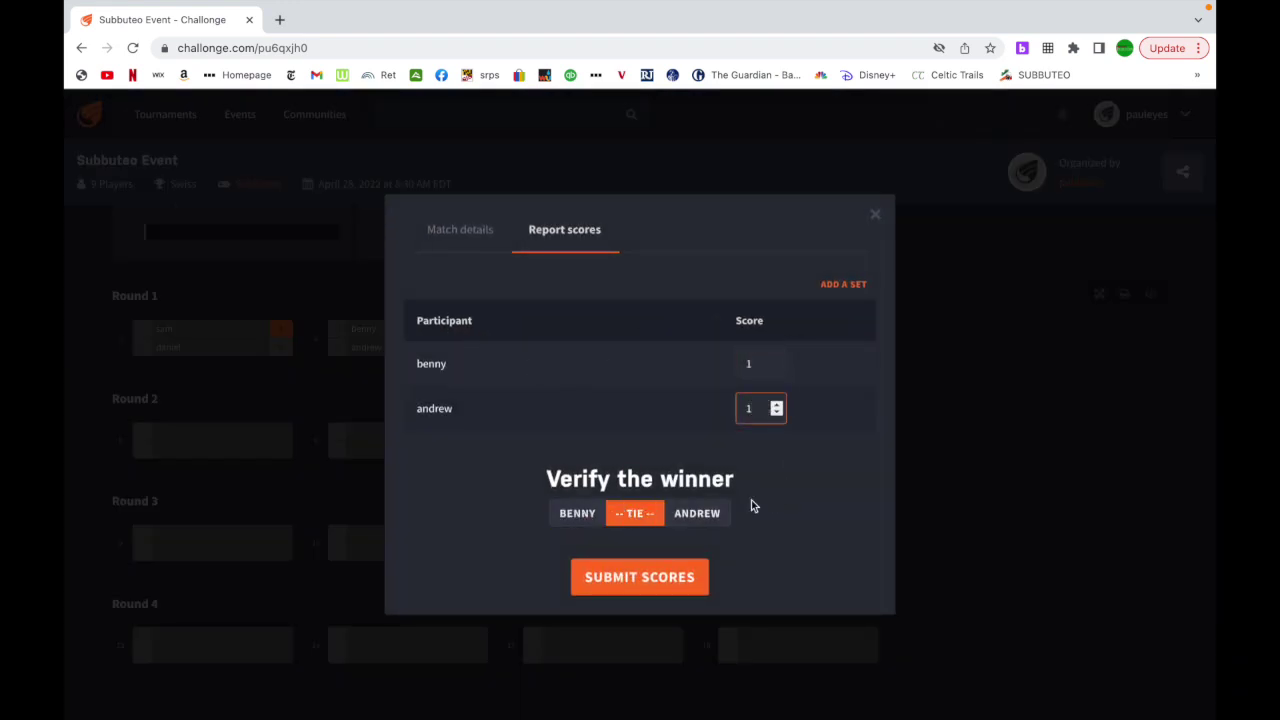
{"action": "left_click", "coordinate": [678, 582]}
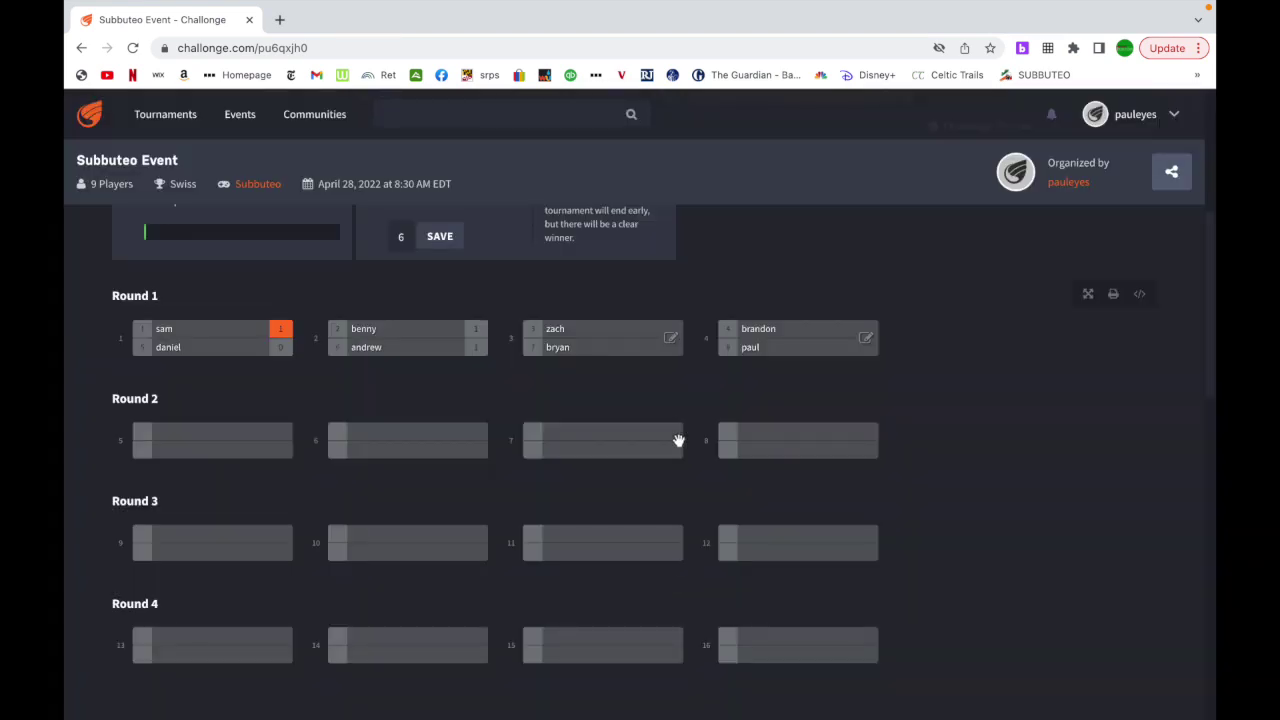
Report and submit a 0–4 score for Round 1 match 3, with the second-listed participant as winner
{"action": "left_click", "coordinate": [670, 338]}
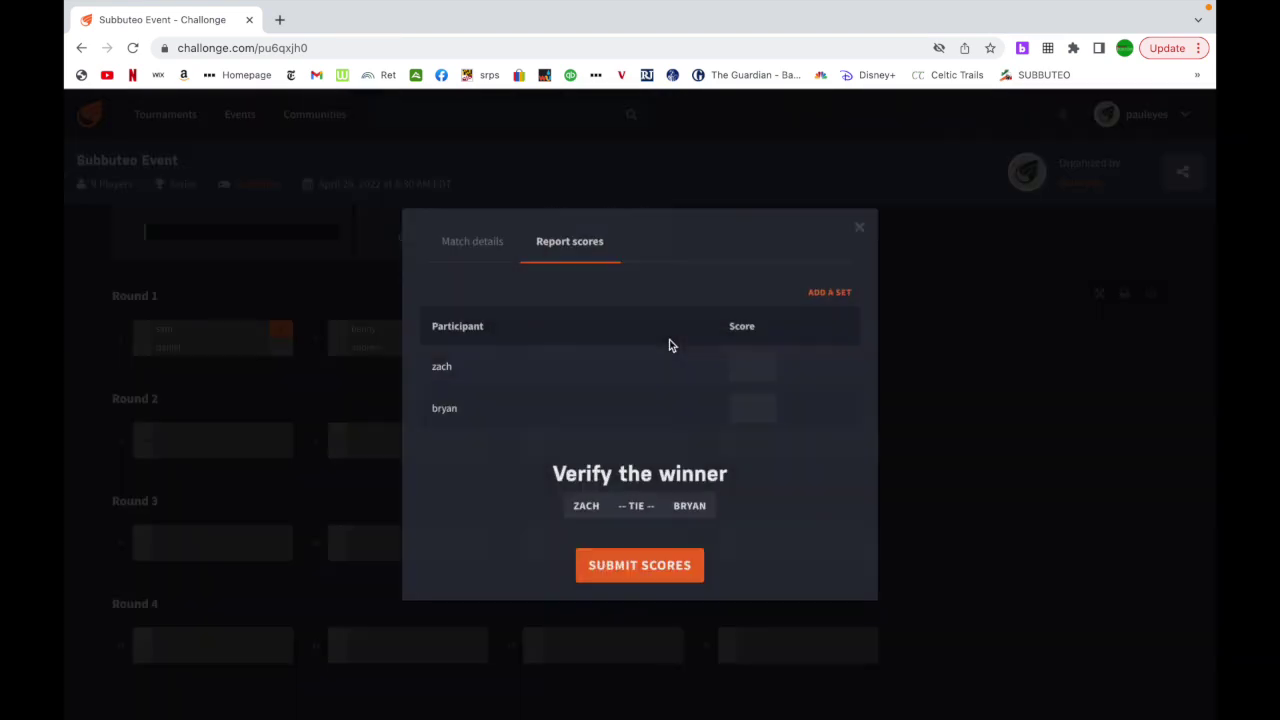
{"action": "left_click", "coordinate": [746, 368]}
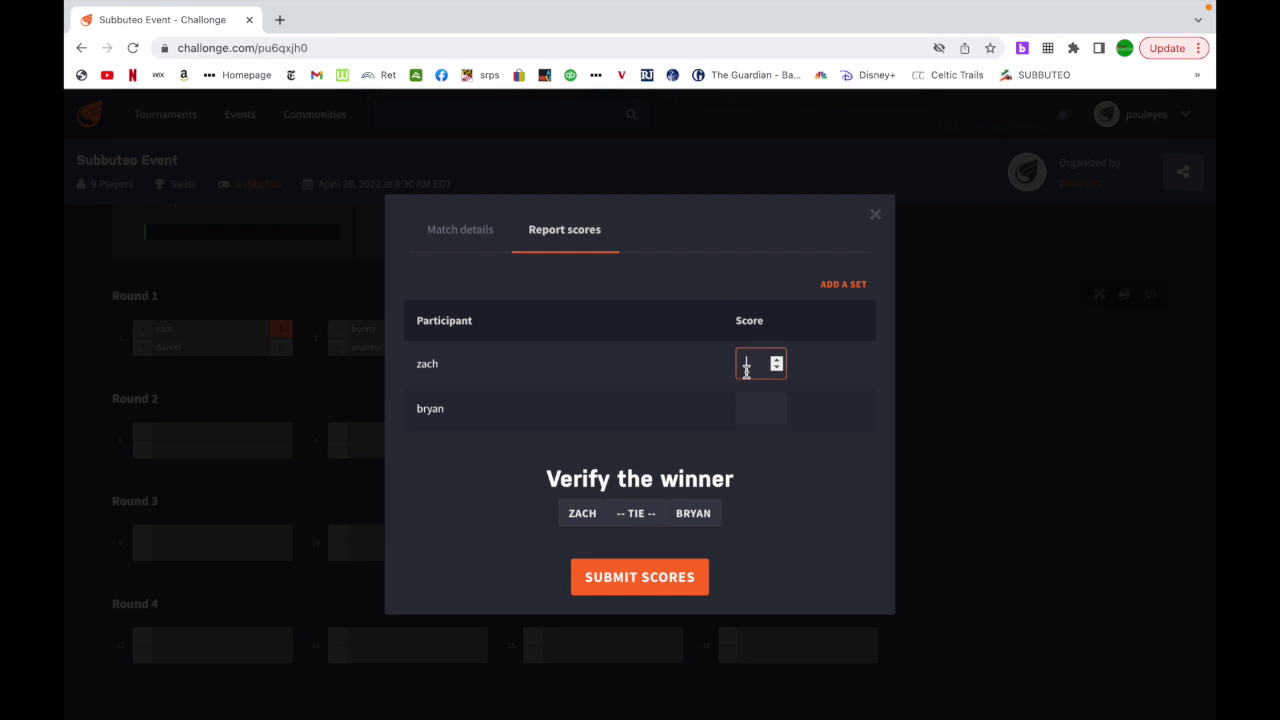
{"action": "type", "text": "0"}
{"action": "left_click", "coordinate": [749, 414]}
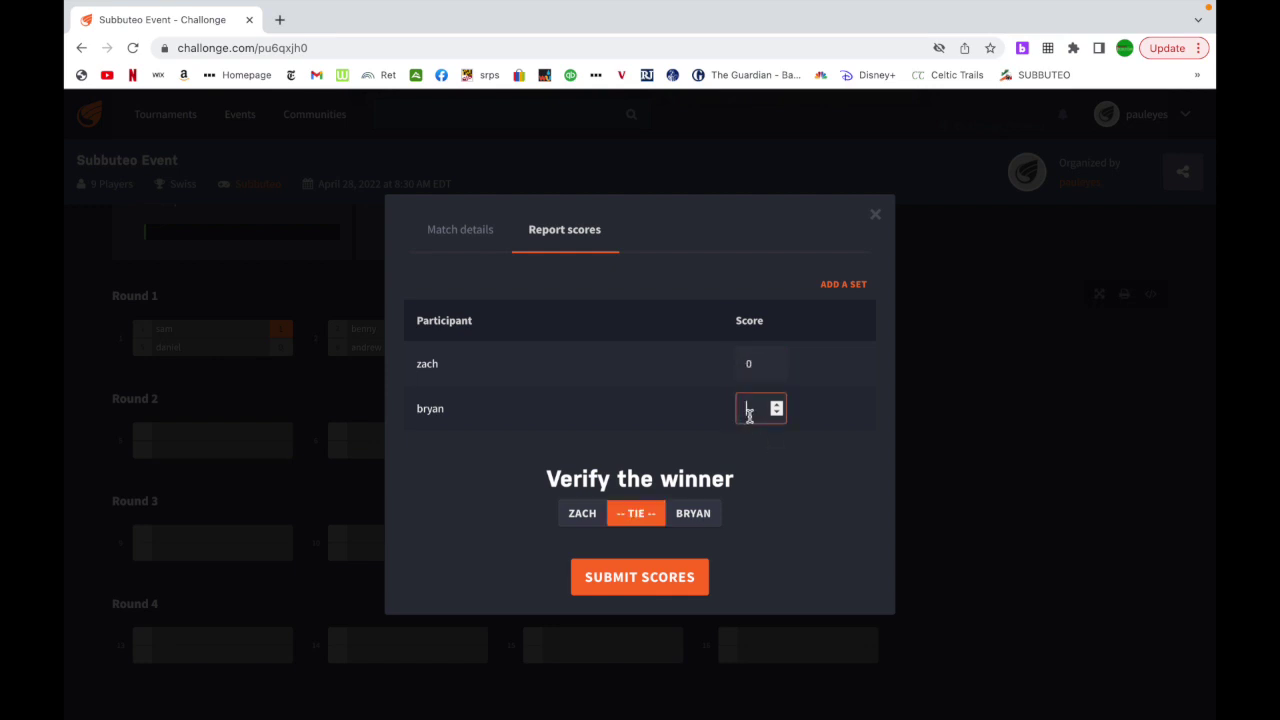
{"action": "type", "text": "4"}
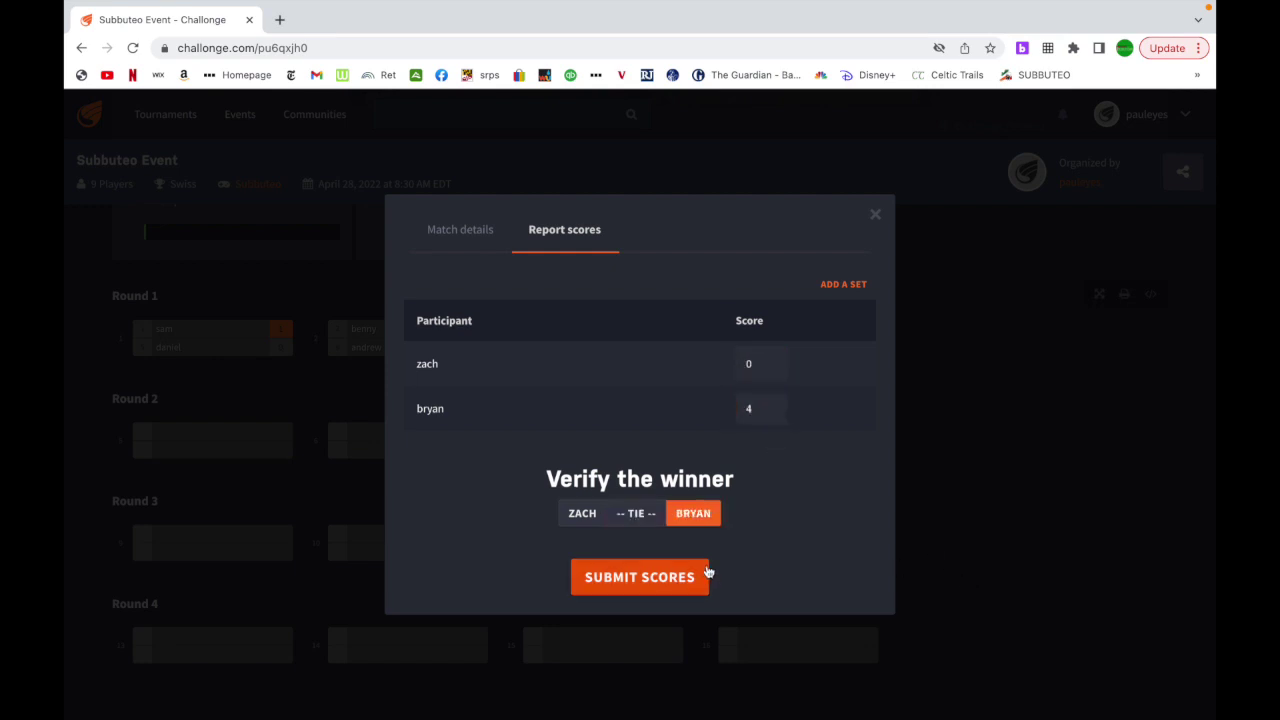
{"action": "left_click", "coordinate": [676, 582]}
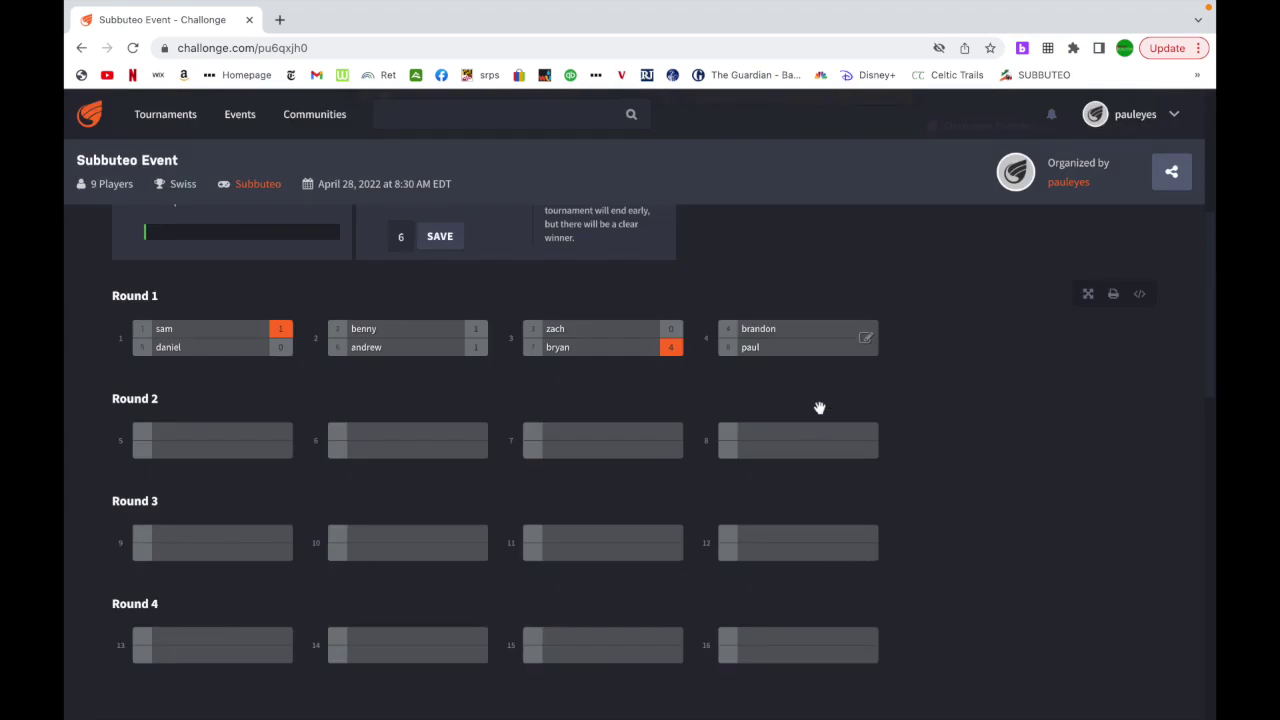
Report and submit a 1–0 score for Round 1 match 4, with the first-listed participant as winner
{"action": "left_click", "coordinate": [867, 339]}
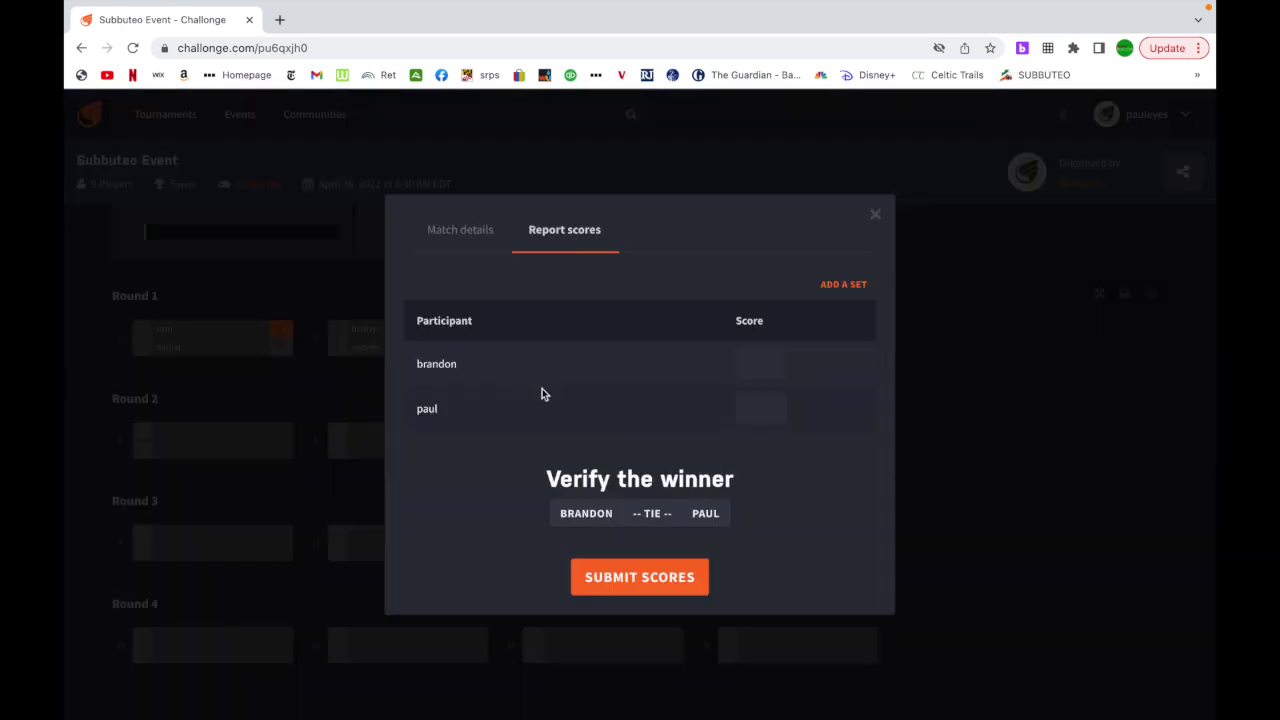
{"action": "left_click", "coordinate": [758, 361]}
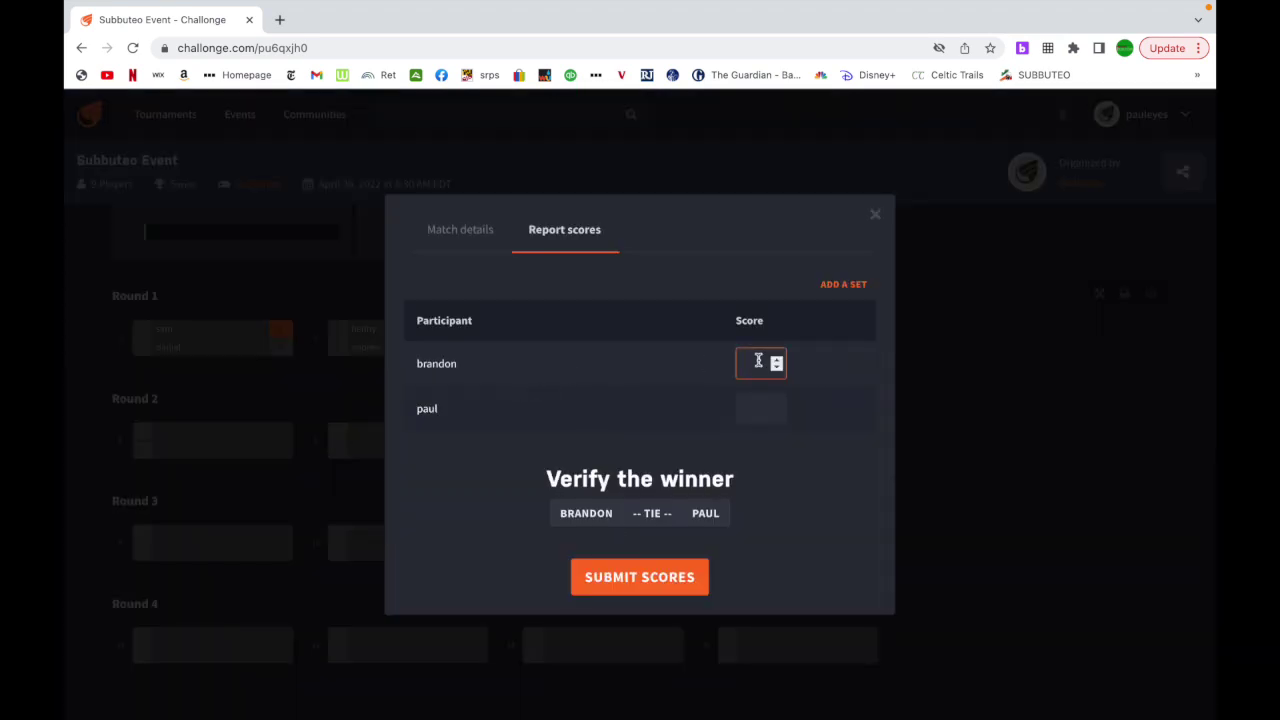
{"action": "type", "text": "1"}
{"action": "left_click", "coordinate": [758, 407]}
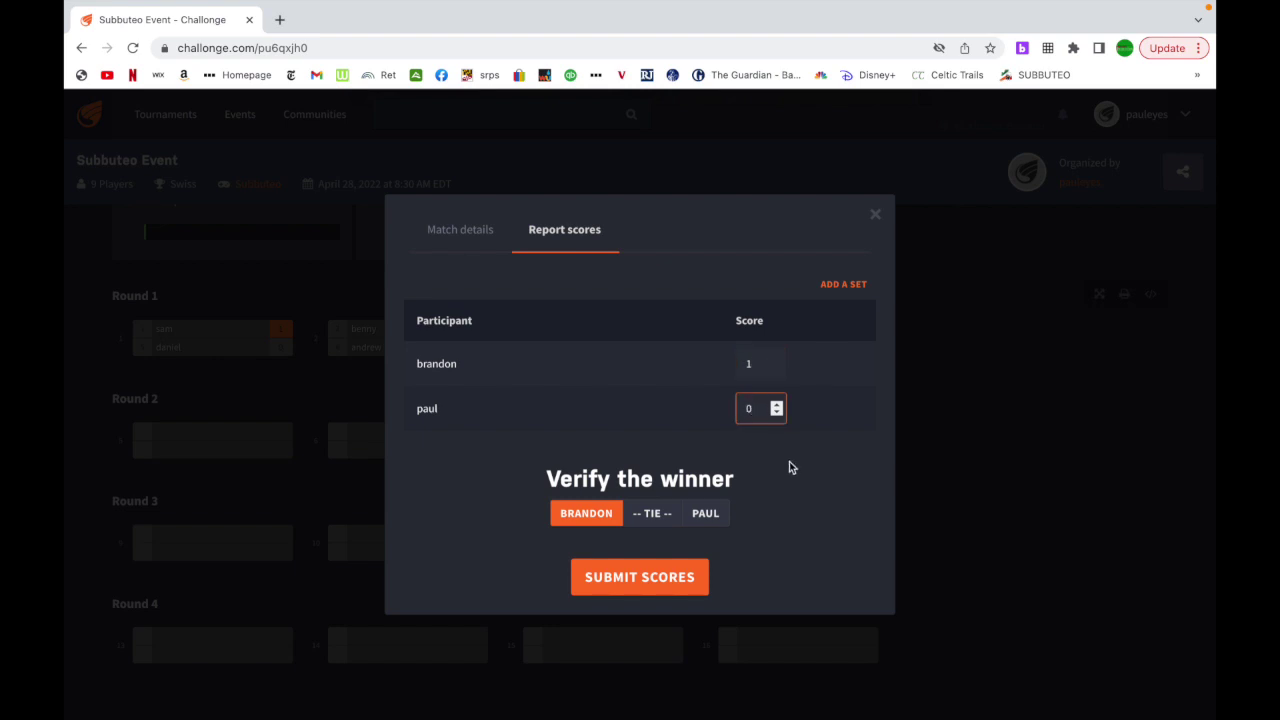
{"action": "left_click", "coordinate": [662, 579]}
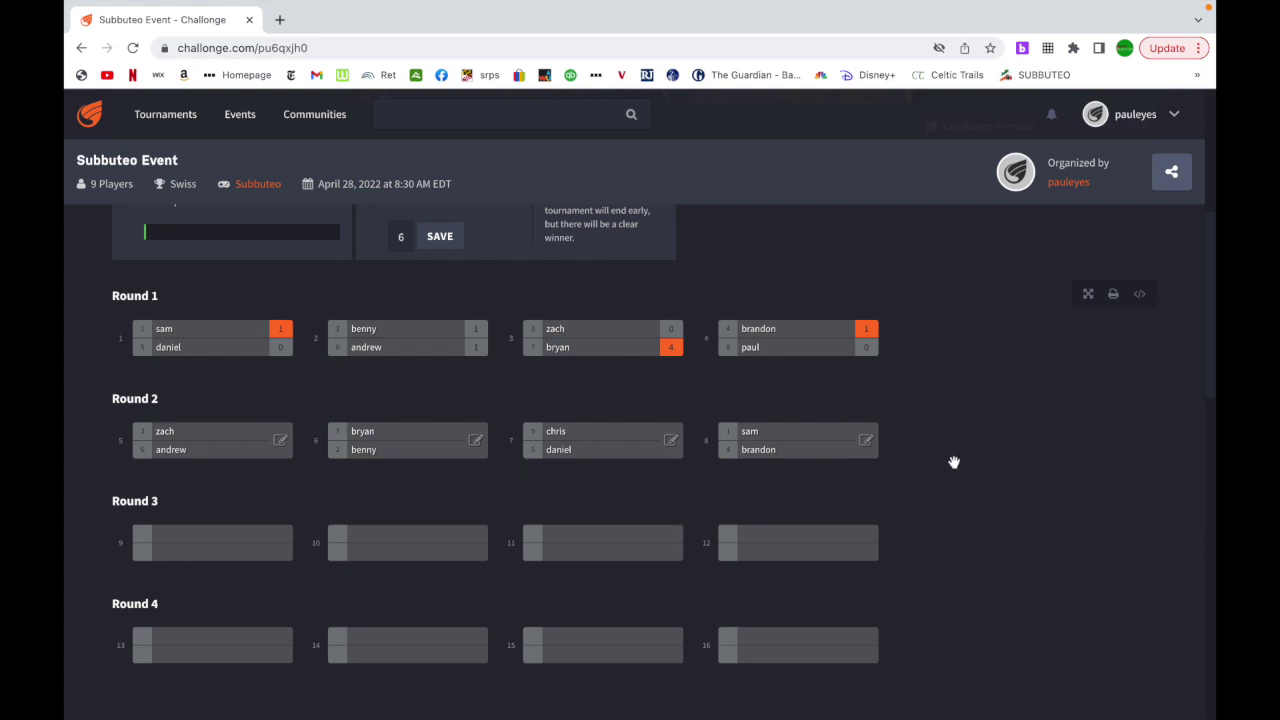
Review the Round 2 pairings, the tournament progress and the standings table with its byes, score and tie-break columns
{"action": "scroll", "coordinate": [951, 500], "scroll_direction": "down", "scroll_amount": 7}
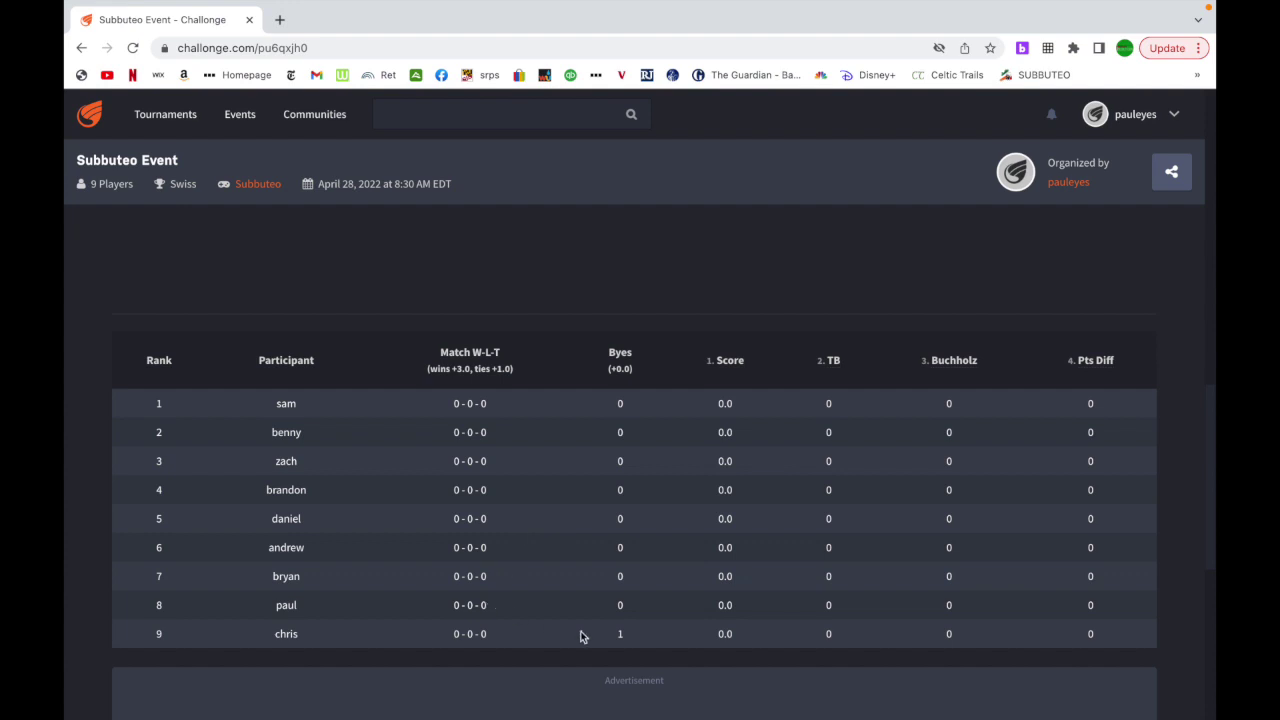
{"action": "scroll", "coordinate": [580, 630], "scroll_direction": "down", "scroll_amount": 1}
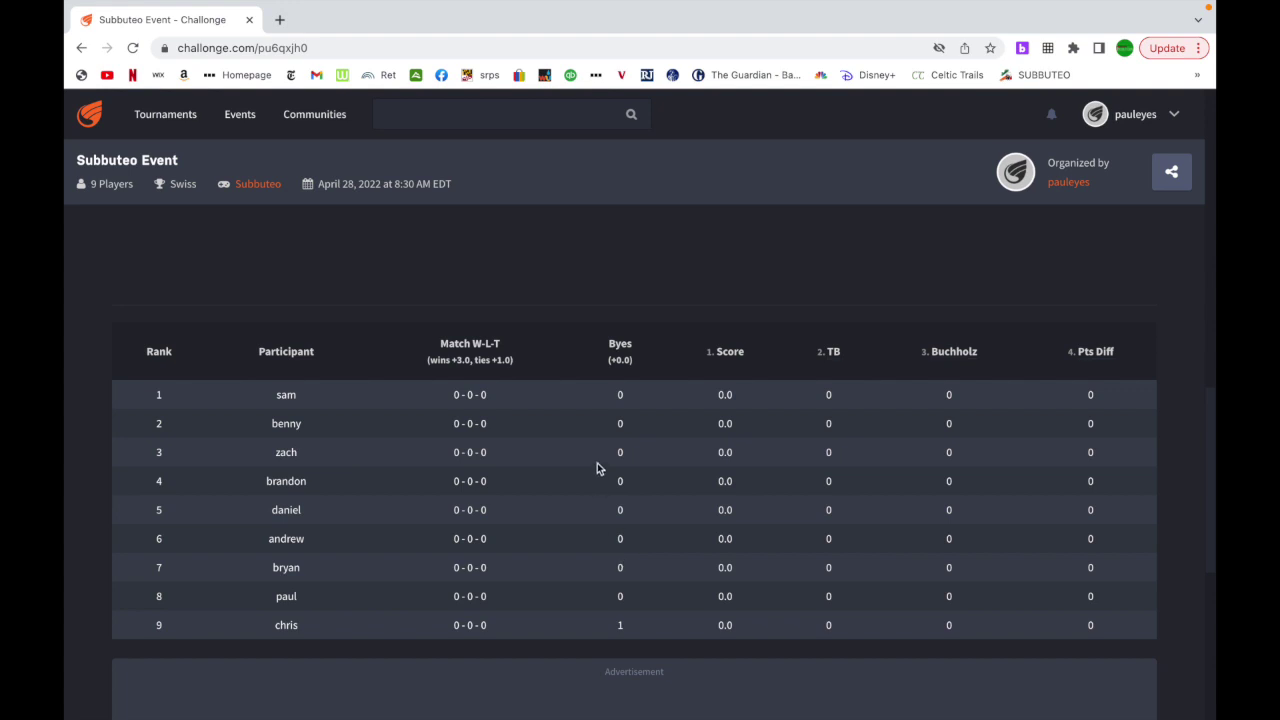
{"action": "scroll", "coordinate": [559, 367], "scroll_direction": "up", "scroll_amount": 4}
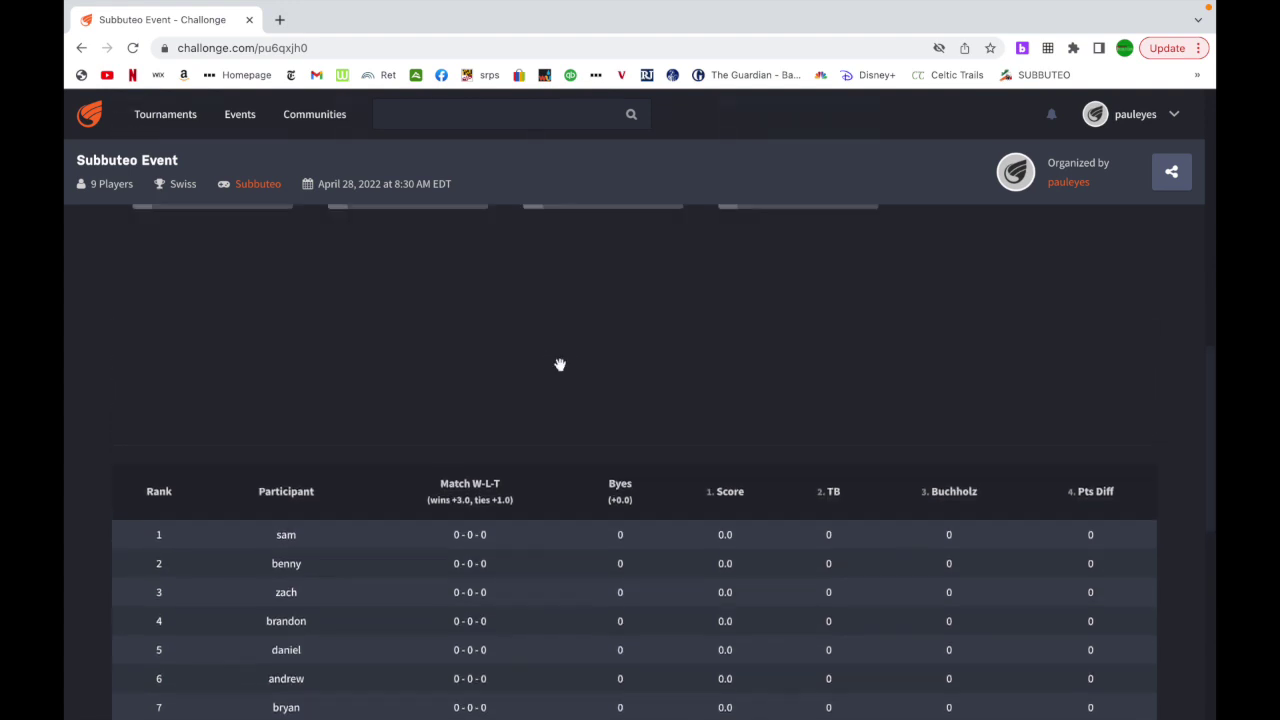
{"action": "scroll", "coordinate": [567, 379], "scroll_direction": "up", "scroll_amount": 5}
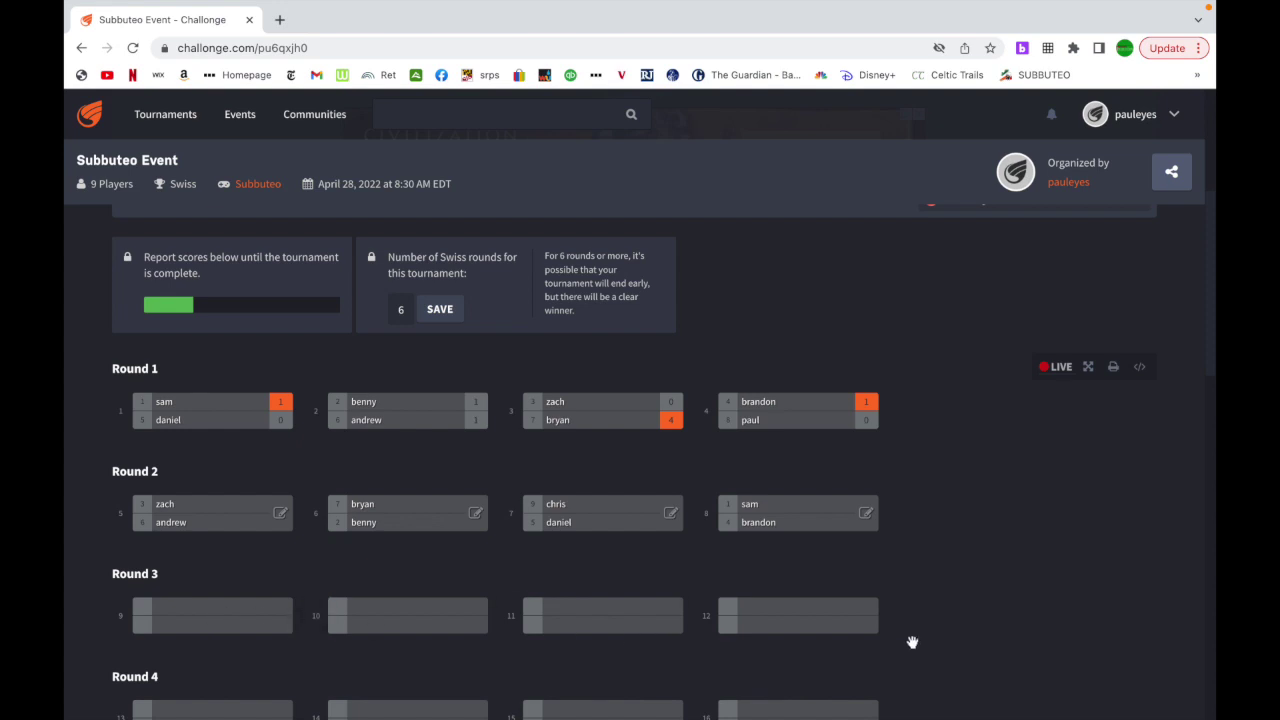
{"action": "scroll", "coordinate": [912, 642], "scroll_direction": "down", "scroll_amount": 3}
{"action": "scroll", "coordinate": [912, 642], "scroll_direction": "down", "scroll_amount": 5}
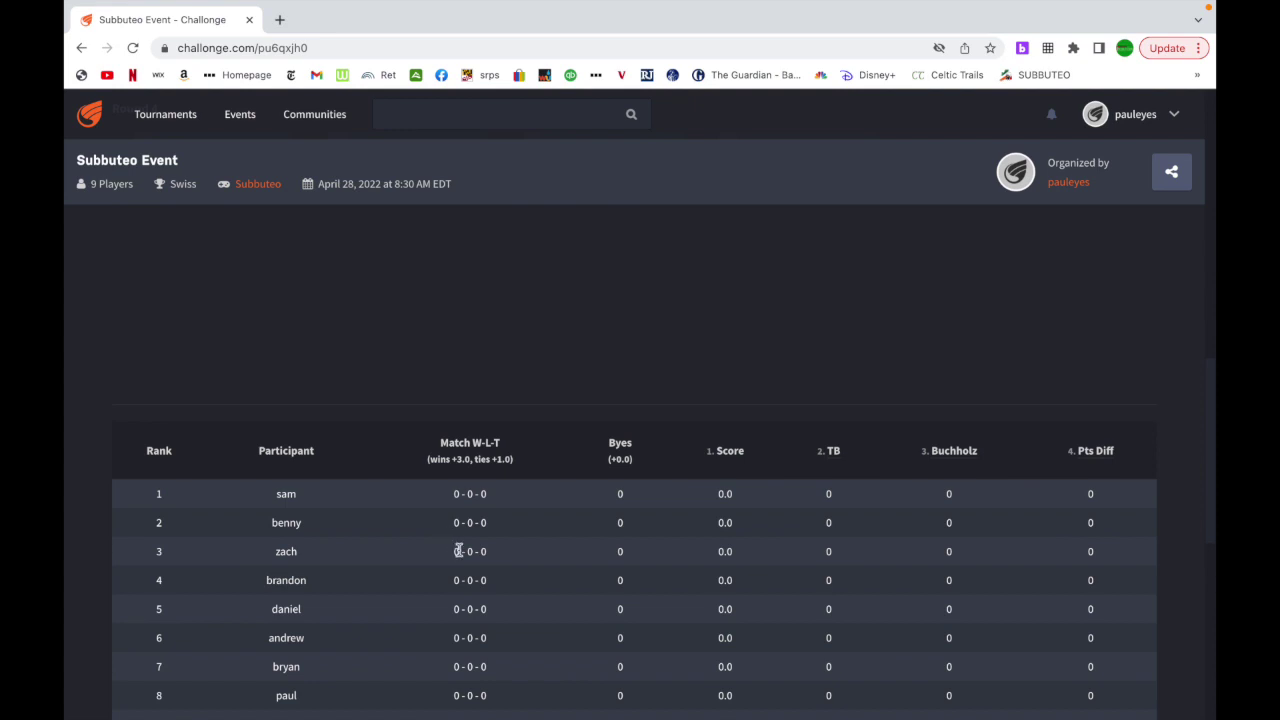
{"action": "scroll", "coordinate": [492, 369], "scroll_direction": "up", "scroll_amount": 3}
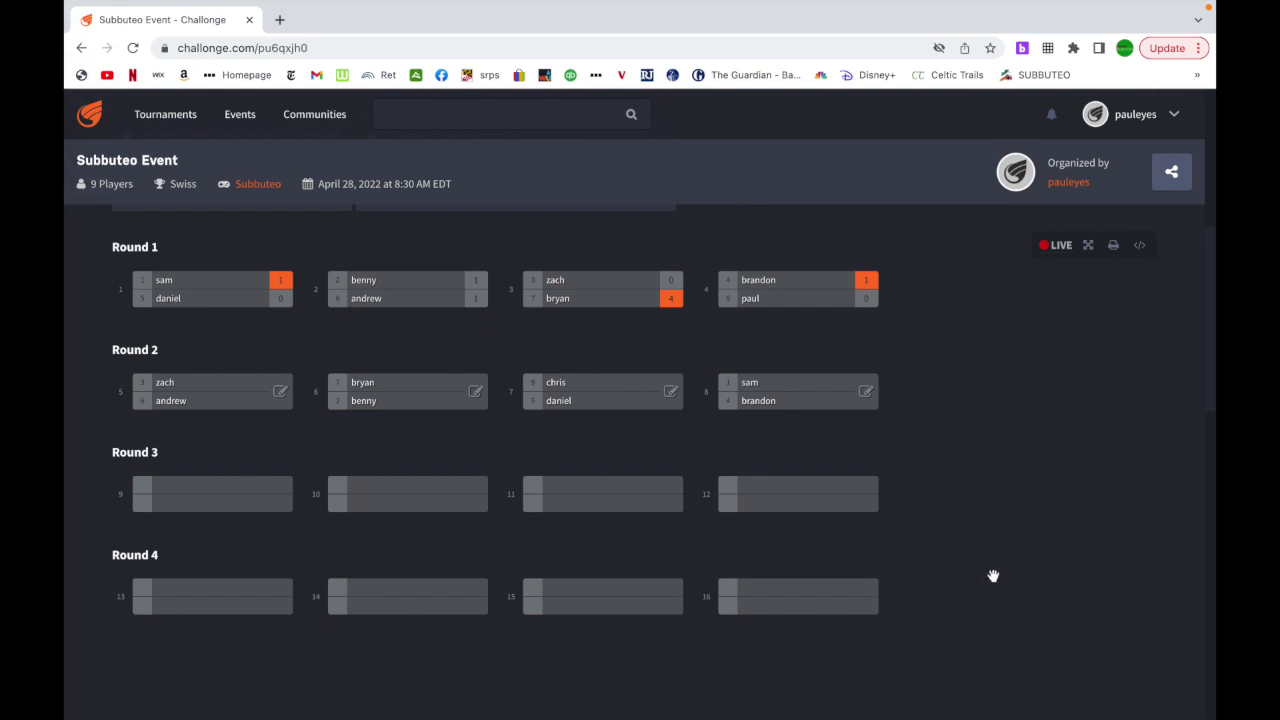
{"action": "scroll", "coordinate": [957, 643], "scroll_direction": "down", "scroll_amount": 3}
{"action": "scroll", "coordinate": [955, 645], "scroll_direction": "down", "scroll_amount": 2}
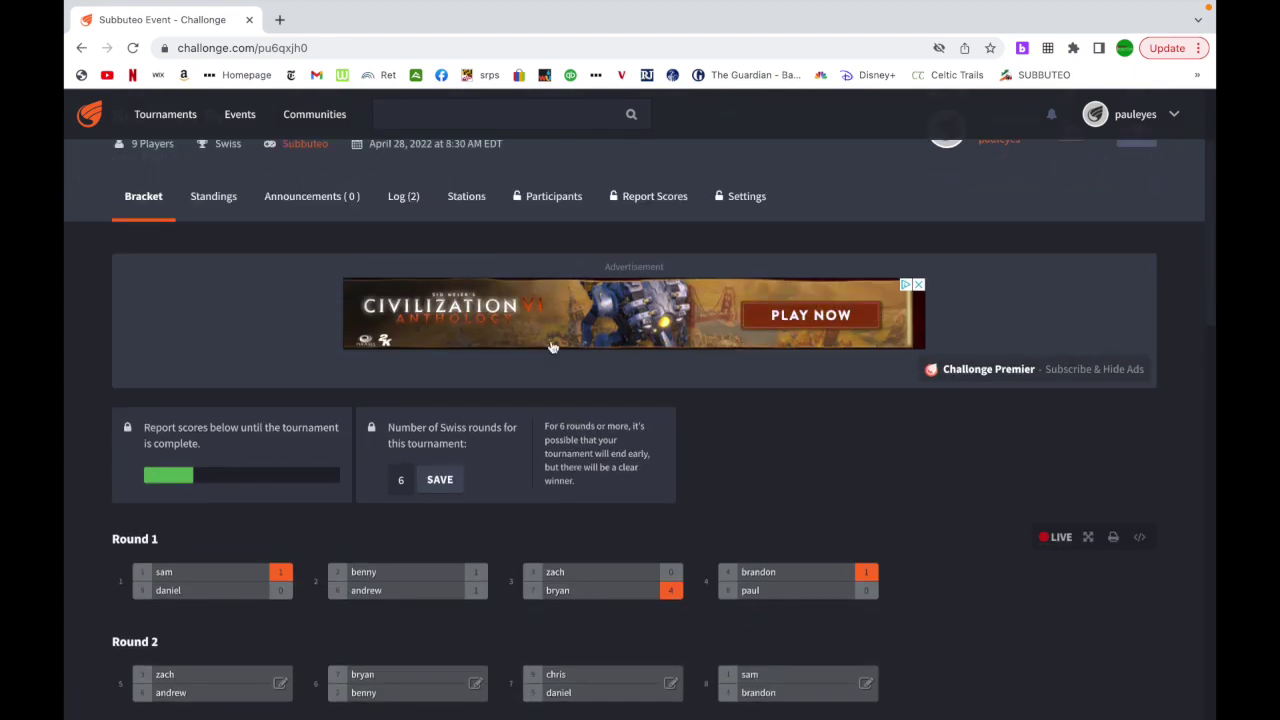
{"action": "scroll", "coordinate": [769, 465], "scroll_direction": "up", "scroll_amount": 2}
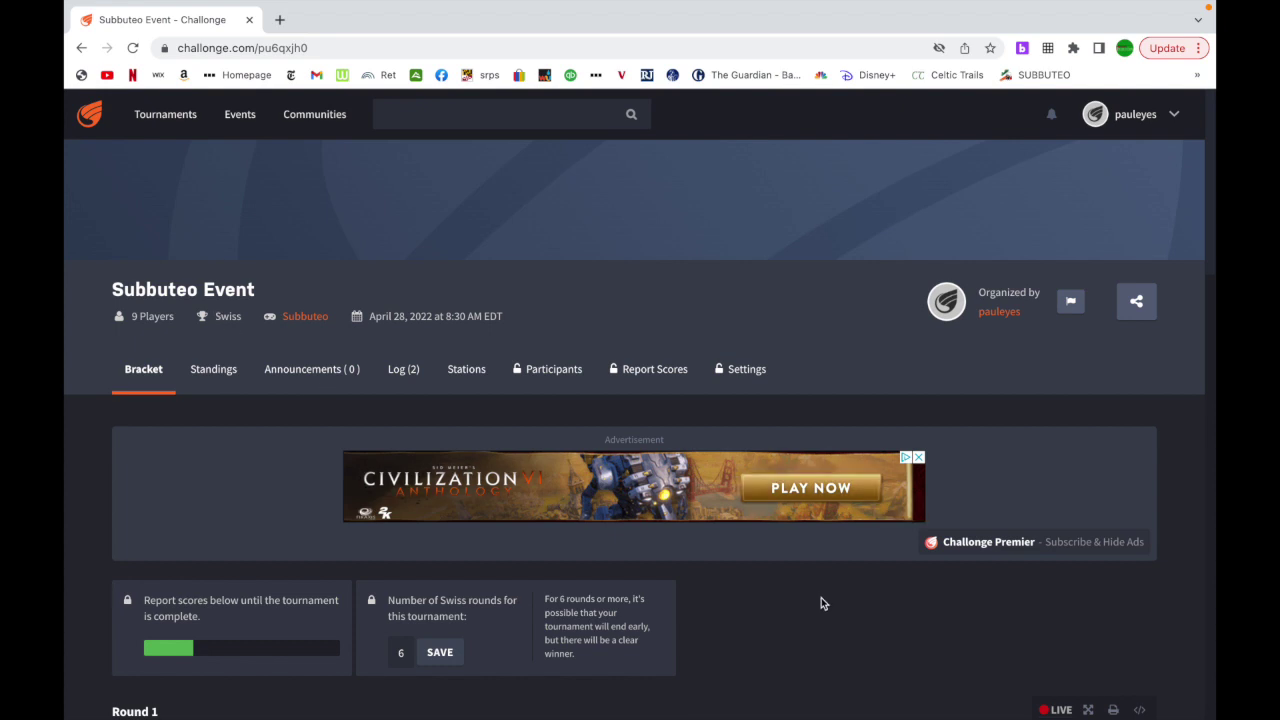
{"action": "scroll", "coordinate": [821, 600], "scroll_direction": "down", "scroll_amount": 1}
{"action": "scroll", "coordinate": [821, 603], "scroll_direction": "down", "scroll_amount": 4}
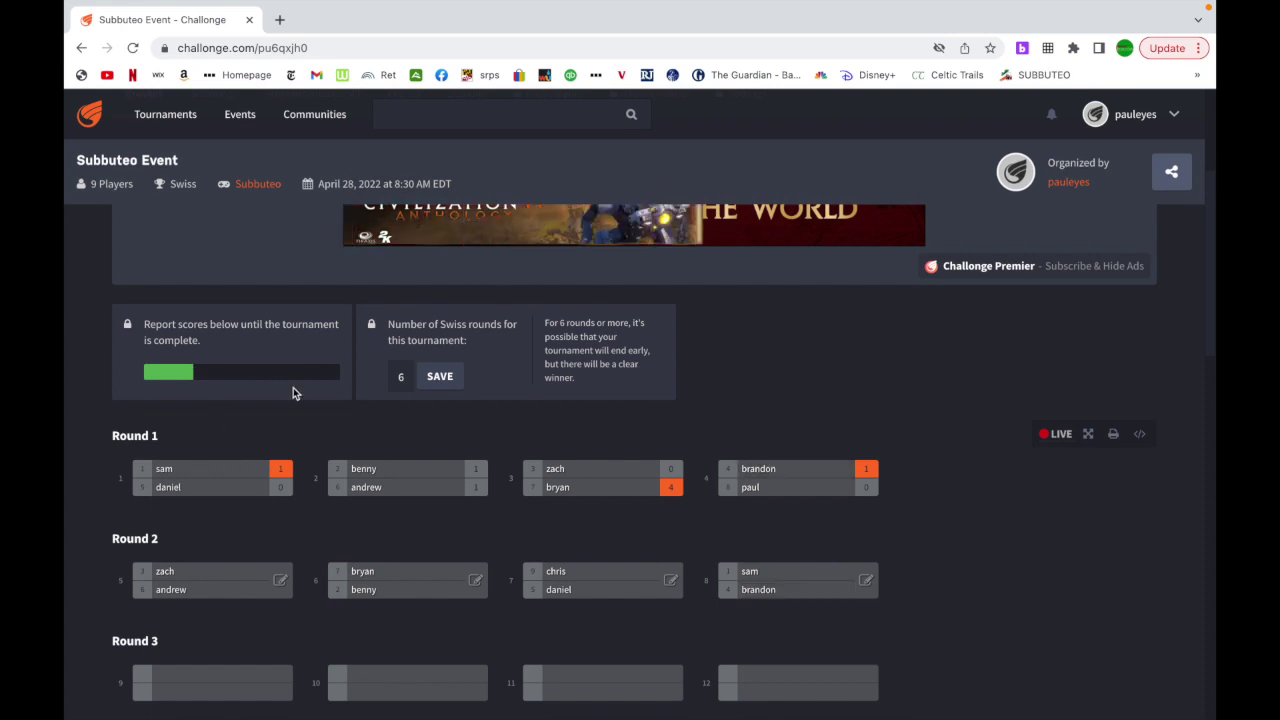
{"action": "mouse_move", "coordinate": [832, 594]}
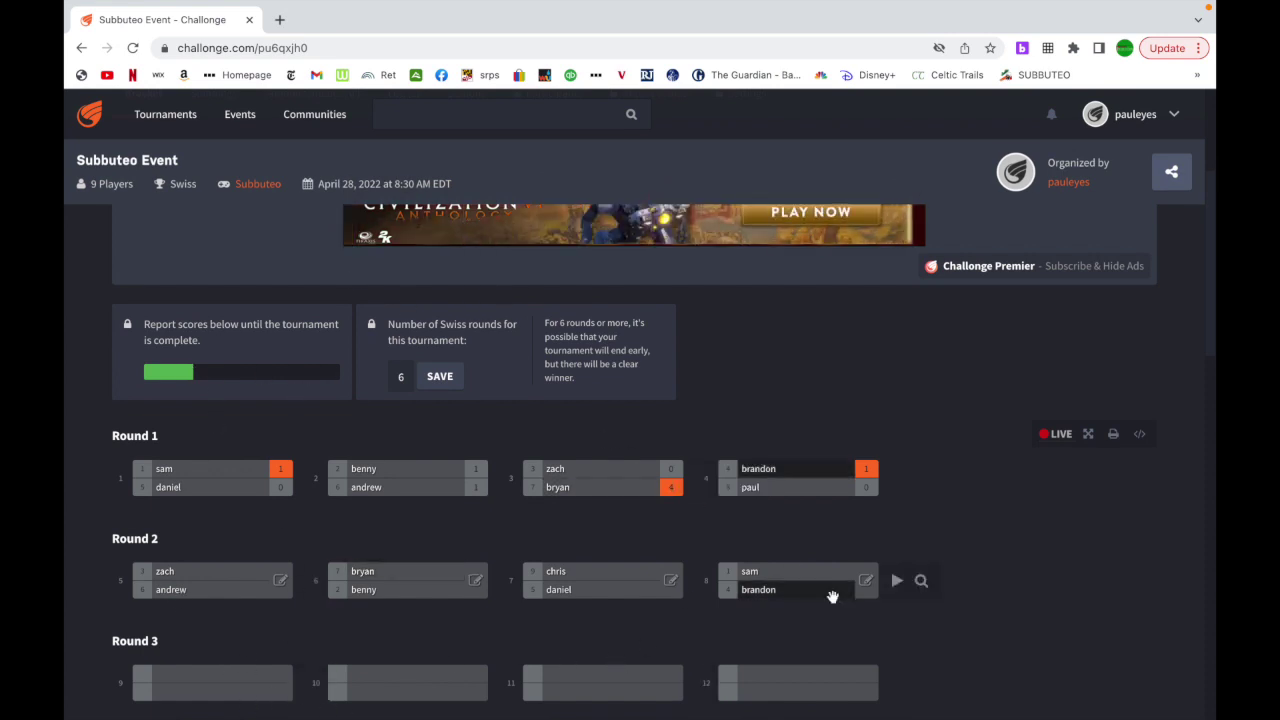